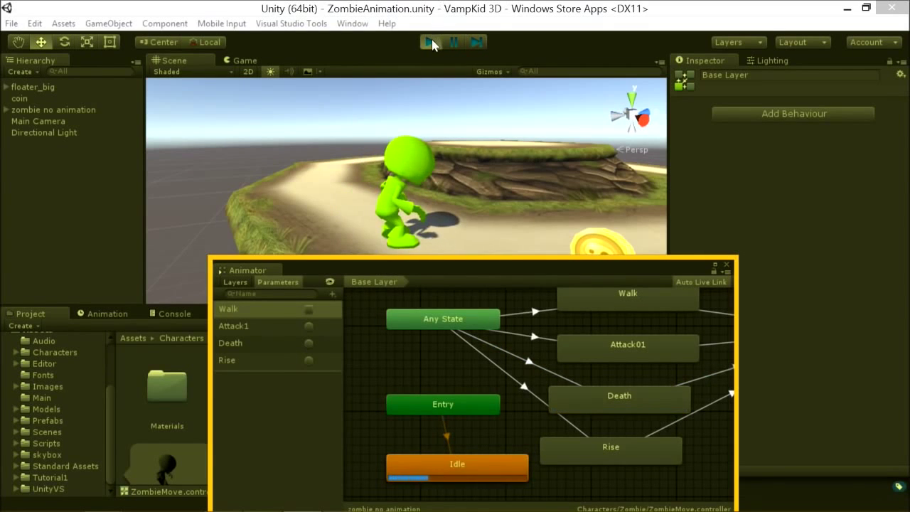
Stop the game and add an animator.SetTrigger("Death") line below _shot = true in ShootBehavior.cs.
click(432, 42)
key(alt+Tab)
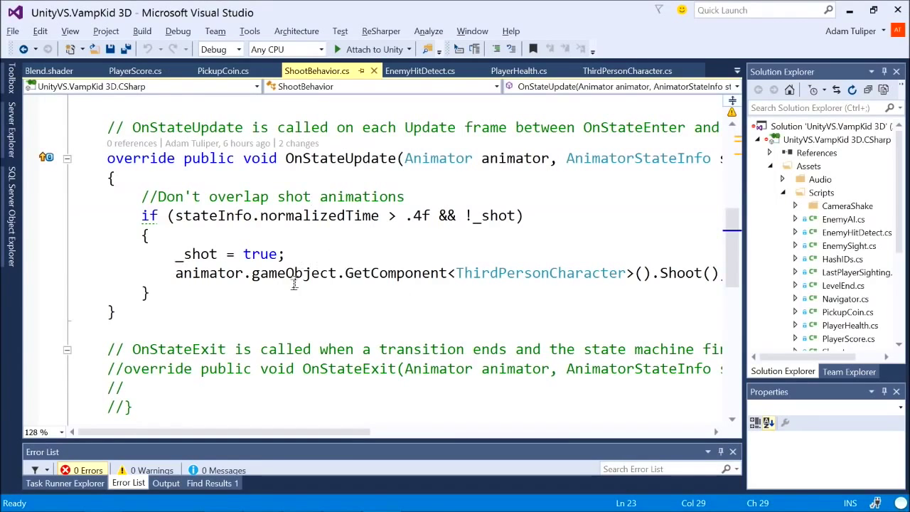
click(269, 273)
click(309, 253)
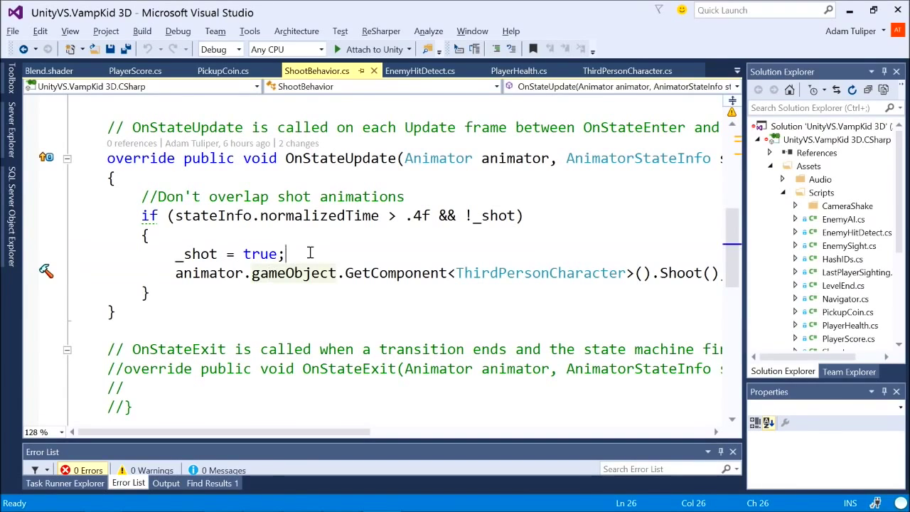
key(Return)
text(animator.)
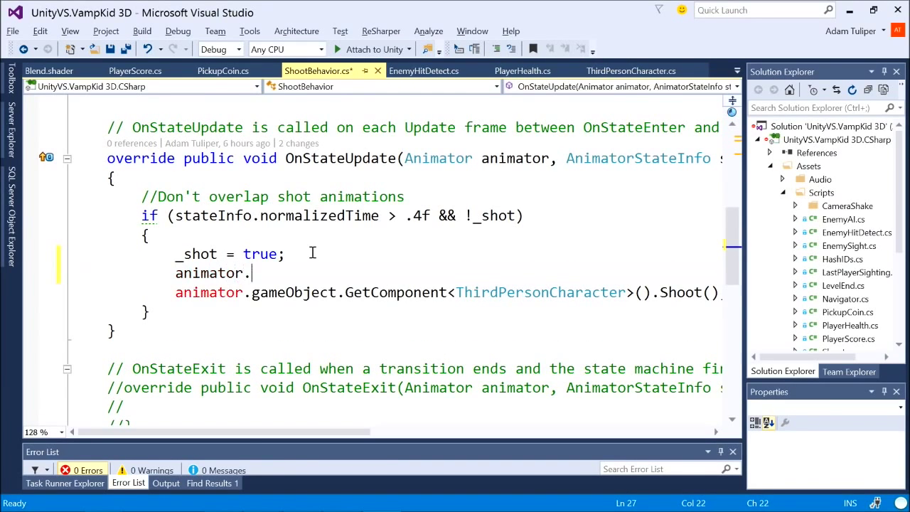
text(Set)
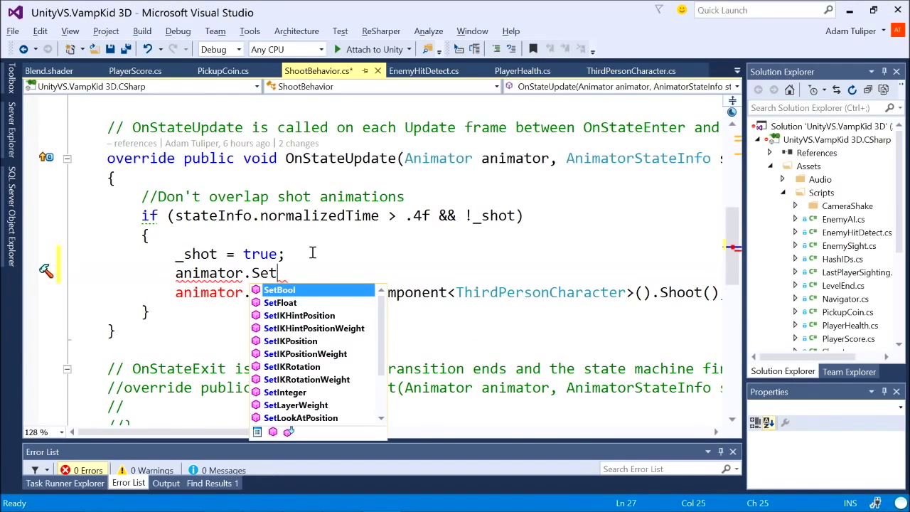
text(Trigger("Death");)
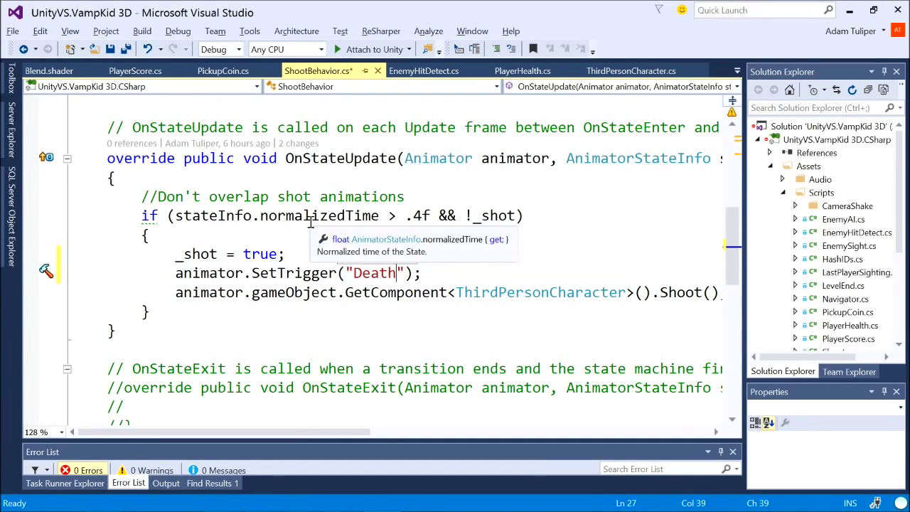
Insert animator.SetBool("Walk", true) on a new line above the SetTrigger call.
key(Home)
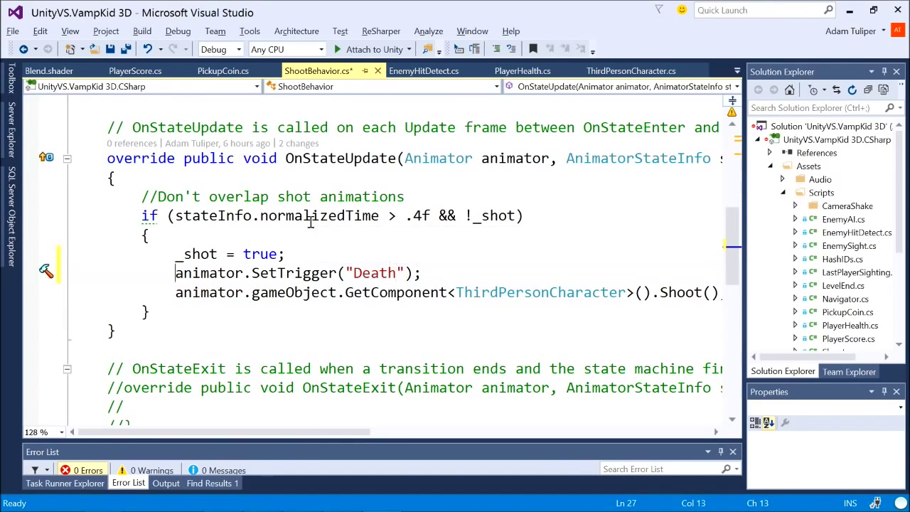
key(shift+Down)
key(shift+Up)
key(Return)
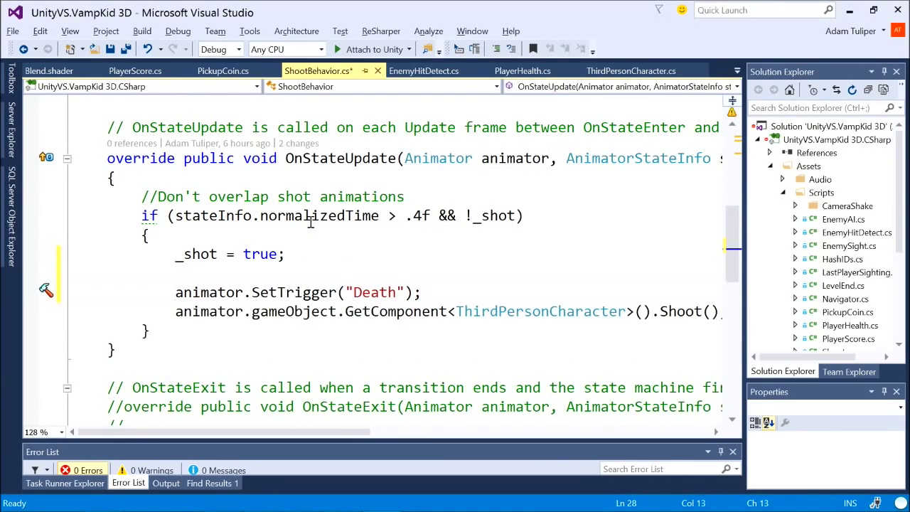
key(Up)
text(animator.Set)
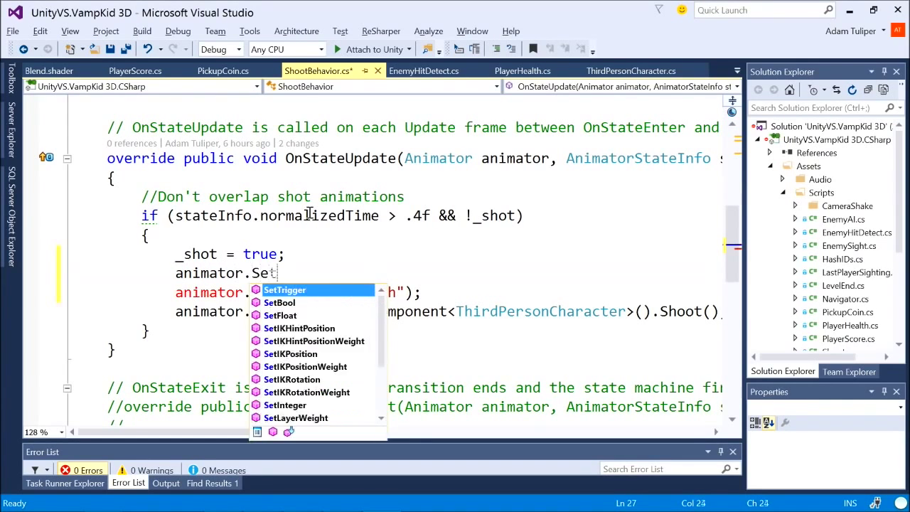
text(Bool("R");)
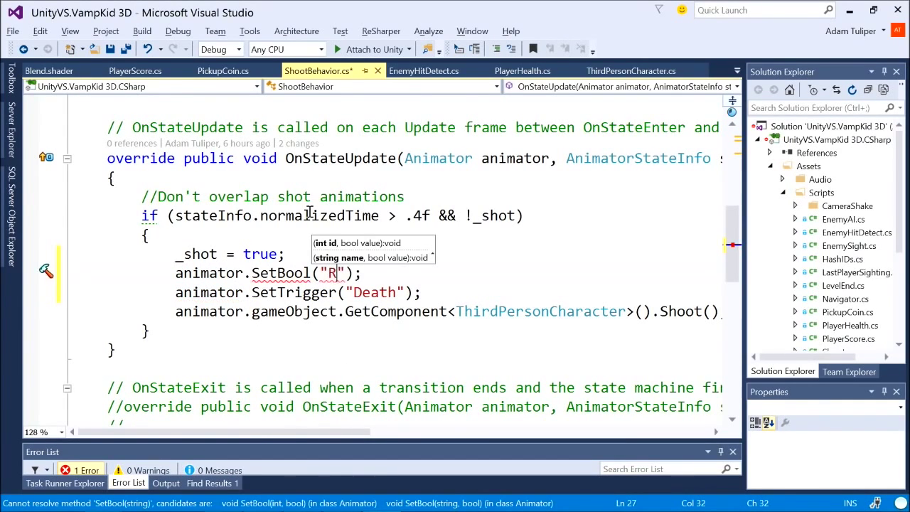
key(BackSpace)
text(Walk", tru)
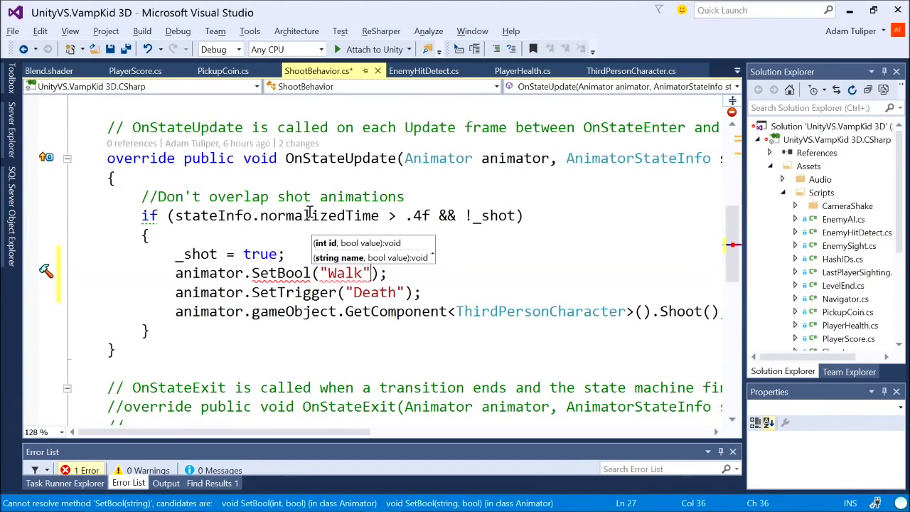
text(e)
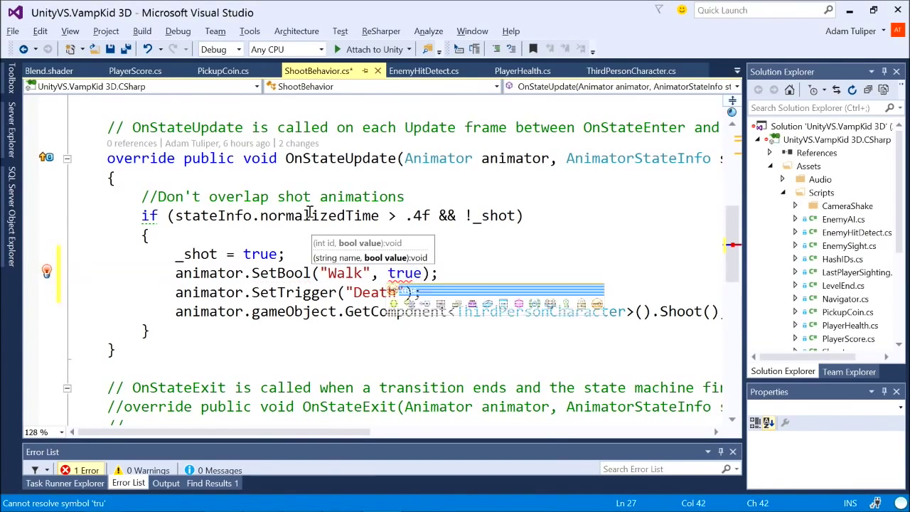
Select both newly added animator lines and delete them.
key(Escape)
key(Home)
key(Home)
key(shift+Down)
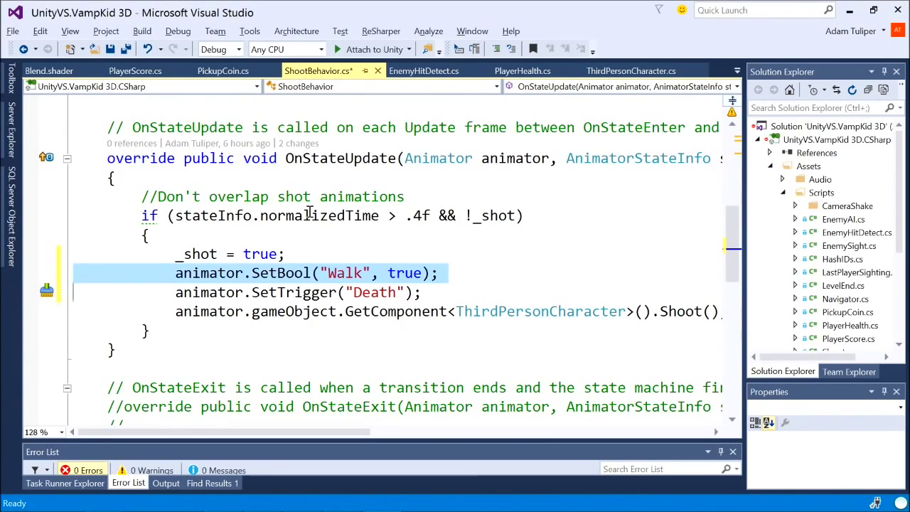
key(shift+Down)
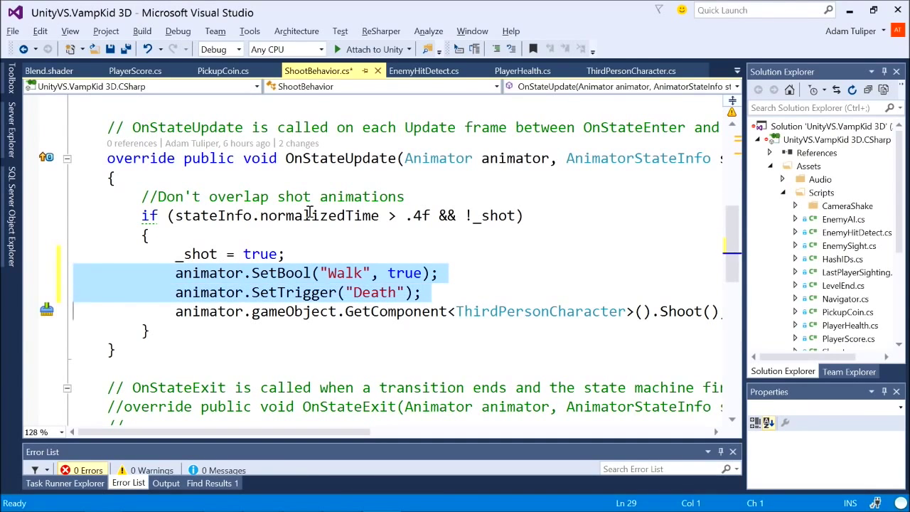
key(Delete)
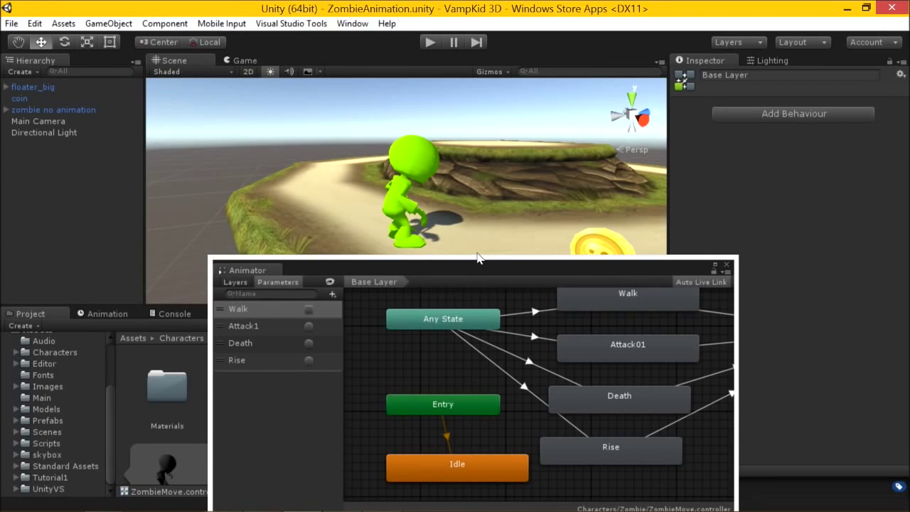
Move the Animator window up and to the left.
drag(475, 267, 458, 237)
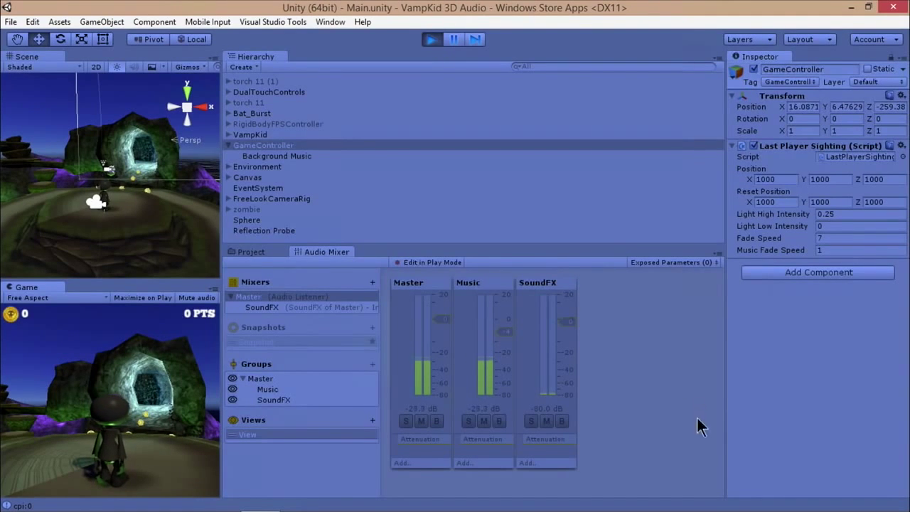
Stop the game and delete the Master audio mixer.
click(272, 307)
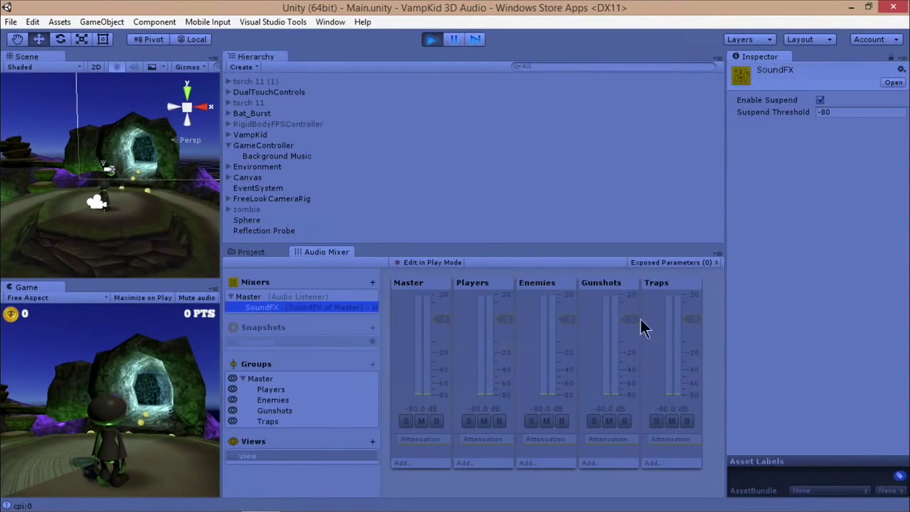
click(294, 297)
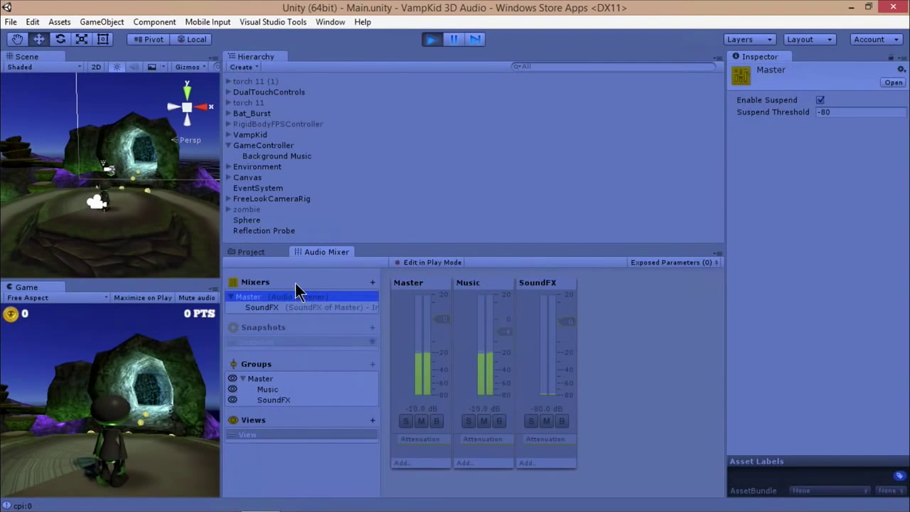
click(429, 39)
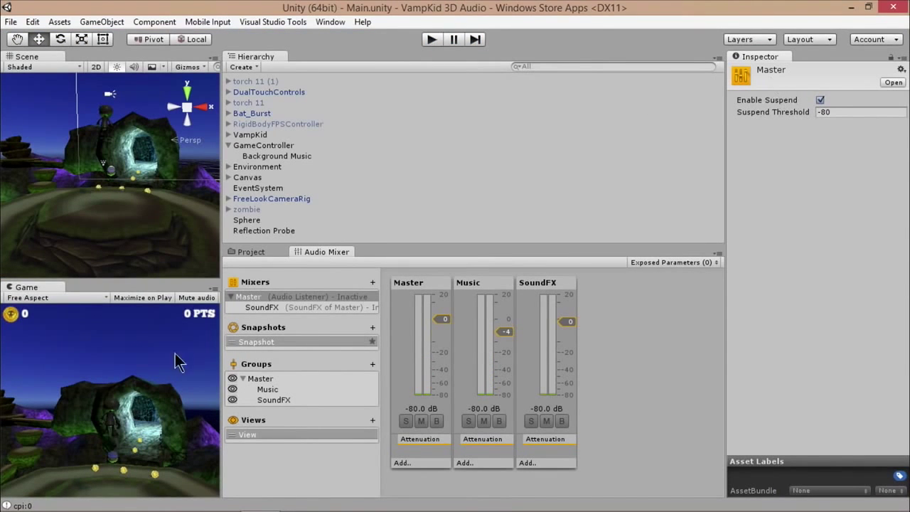
right_click(272, 295)
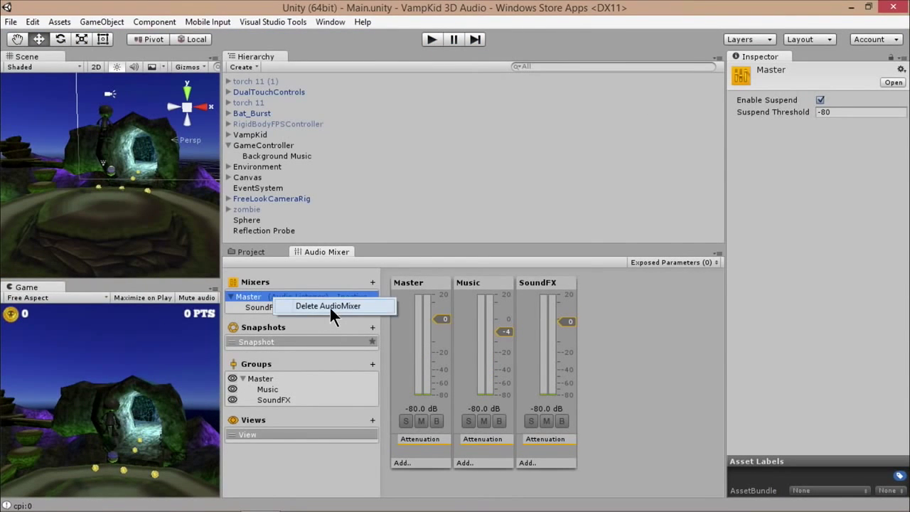
click(329, 306)
click(498, 287)
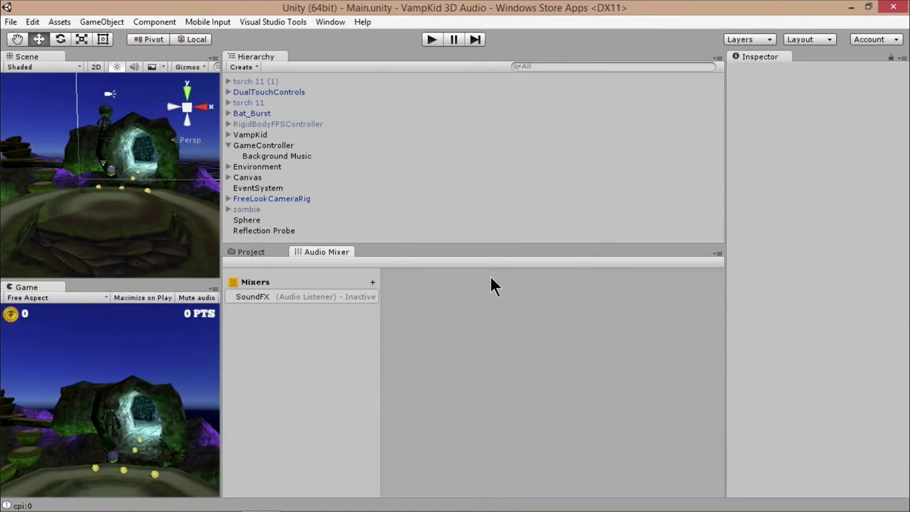
Delete the SoundFX mixer as well, then select Background Music to inspect it.
click(268, 297)
right_click(300, 299)
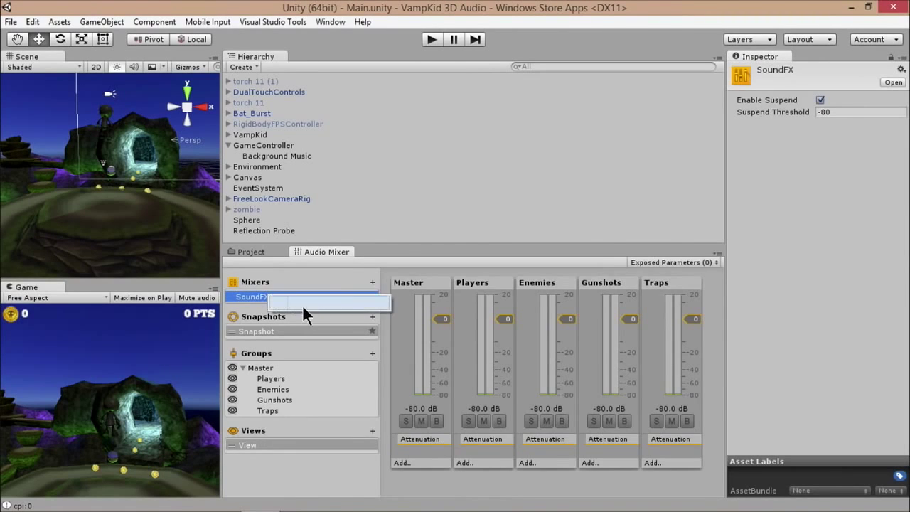
click(305, 302)
click(493, 289)
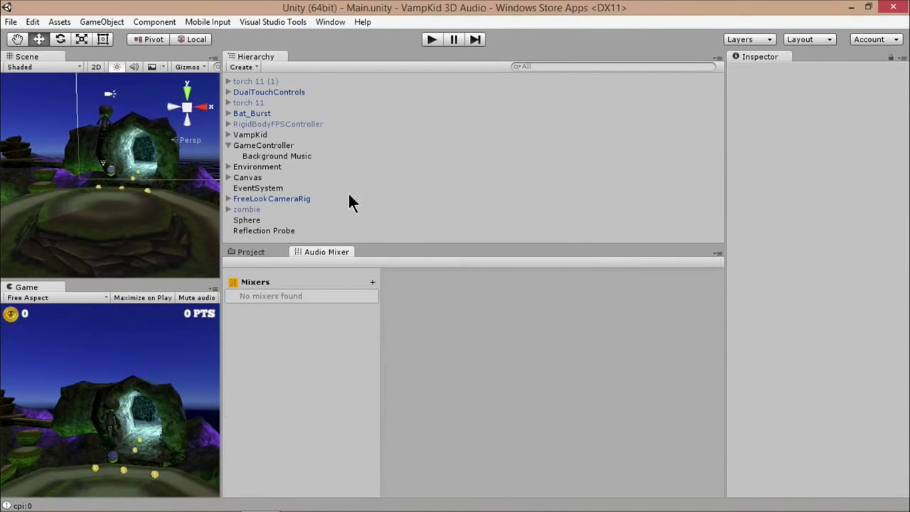
click(296, 158)
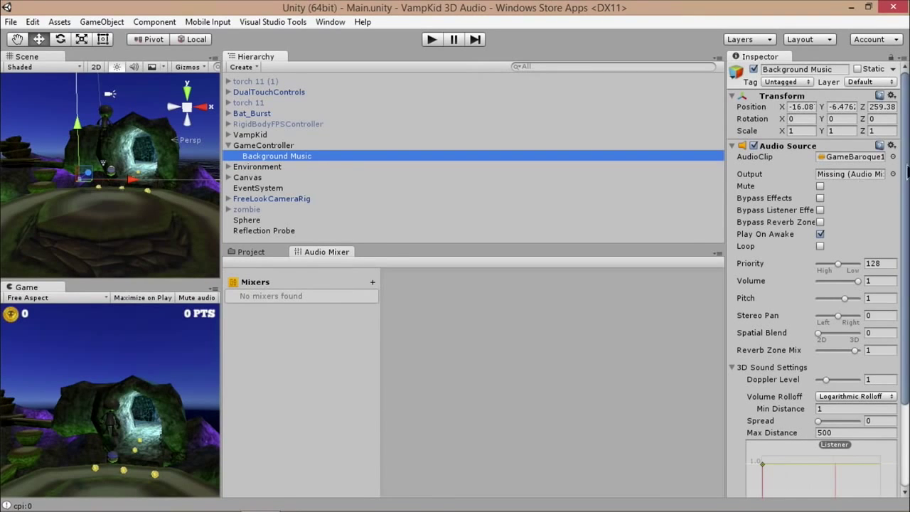
Set Background Music's Audio Source output to None and turn on Loop.
drag(906, 153, 906, 177)
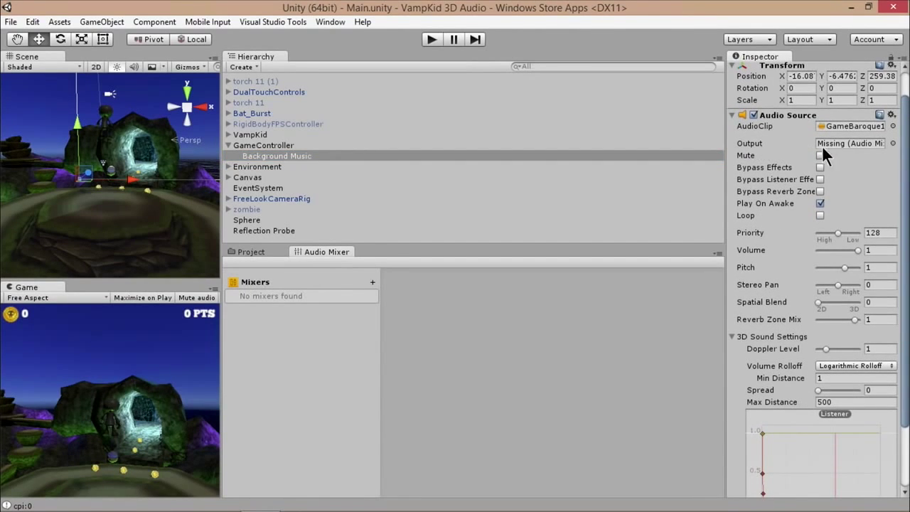
click(893, 143)
click(165, 135)
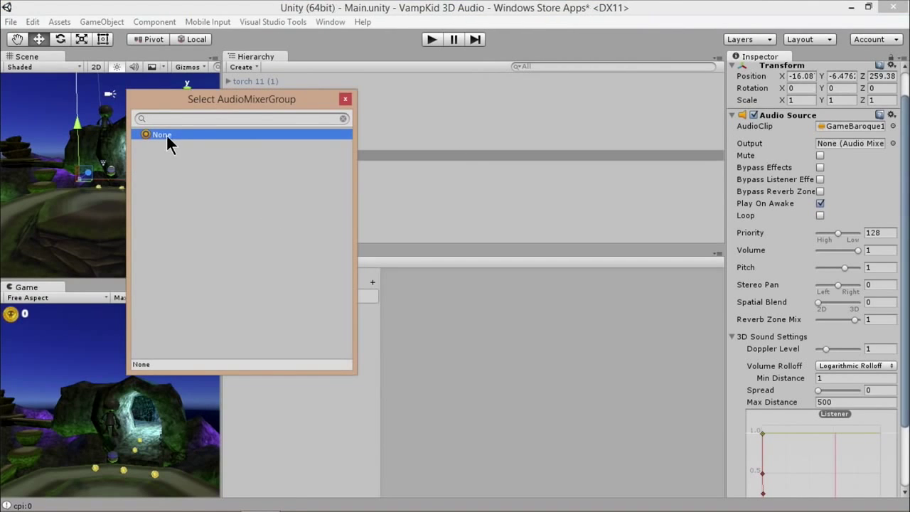
click(345, 99)
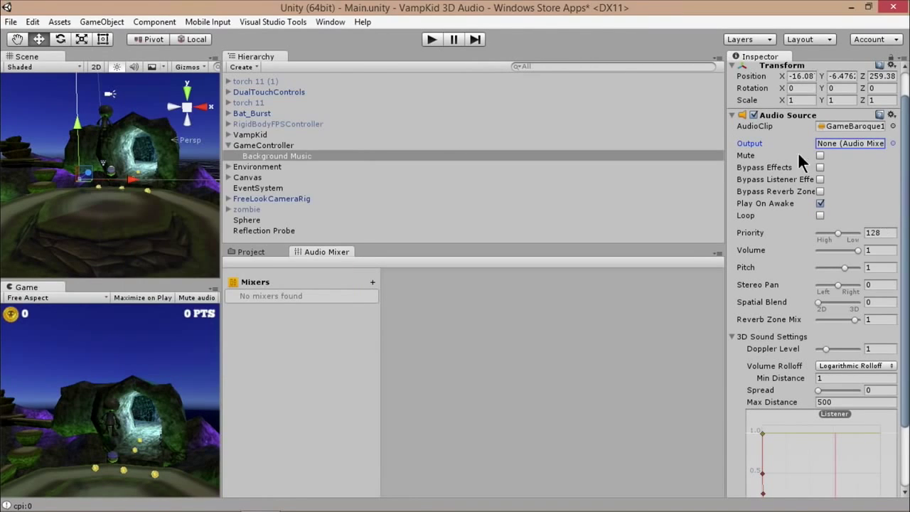
click(820, 216)
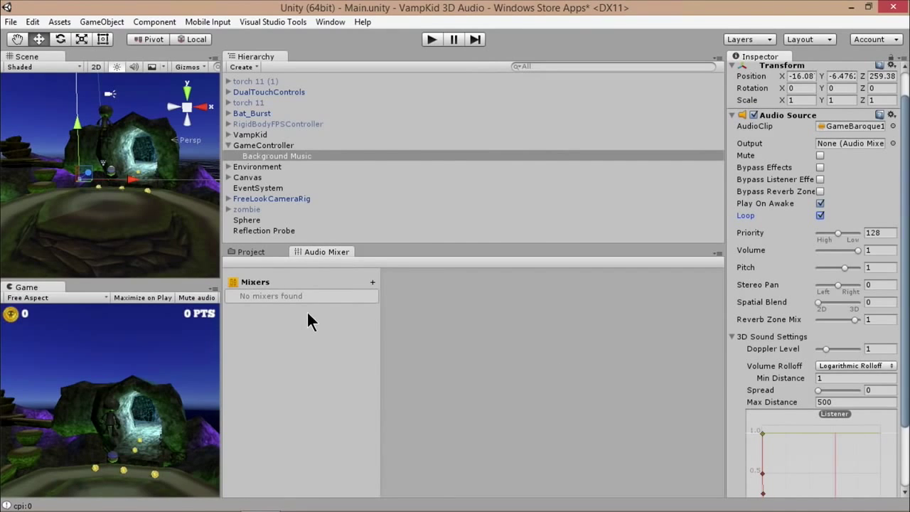
Create a new audio mixer named Mixedr.
click(371, 282)
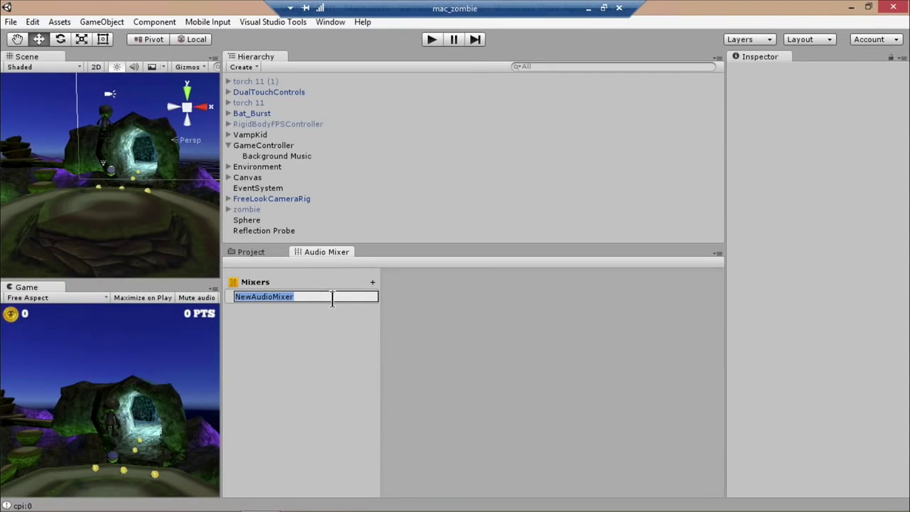
text(Mix)
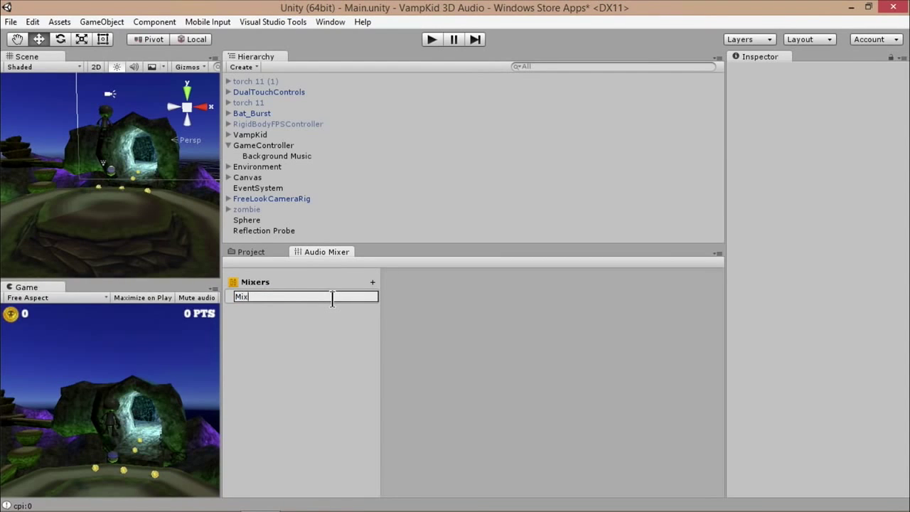
text(edr)
key(Return)
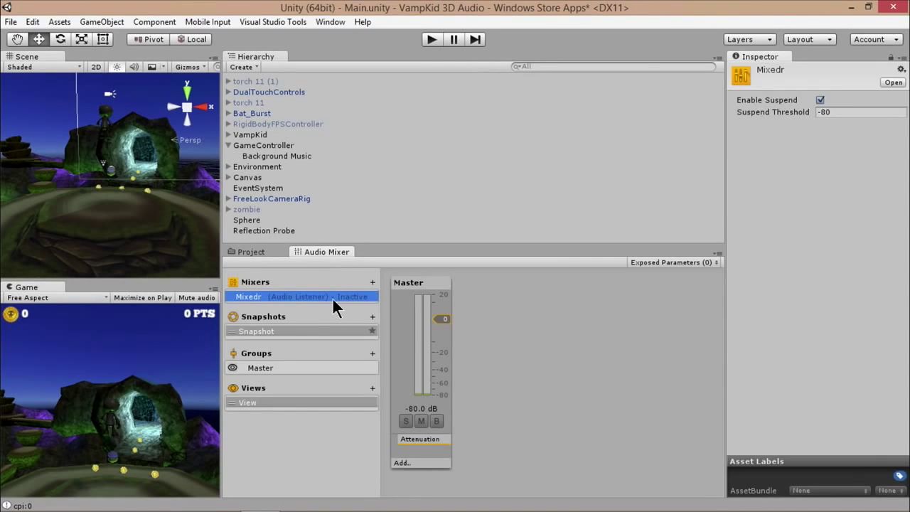
Add a Background group under Master and a Sound FX group under Background.
click(371, 353)
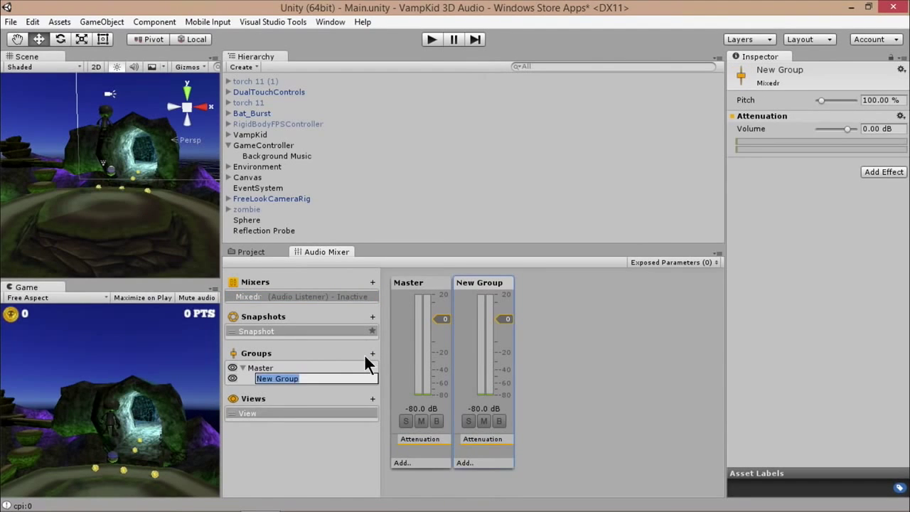
text(Background)
key(Return)
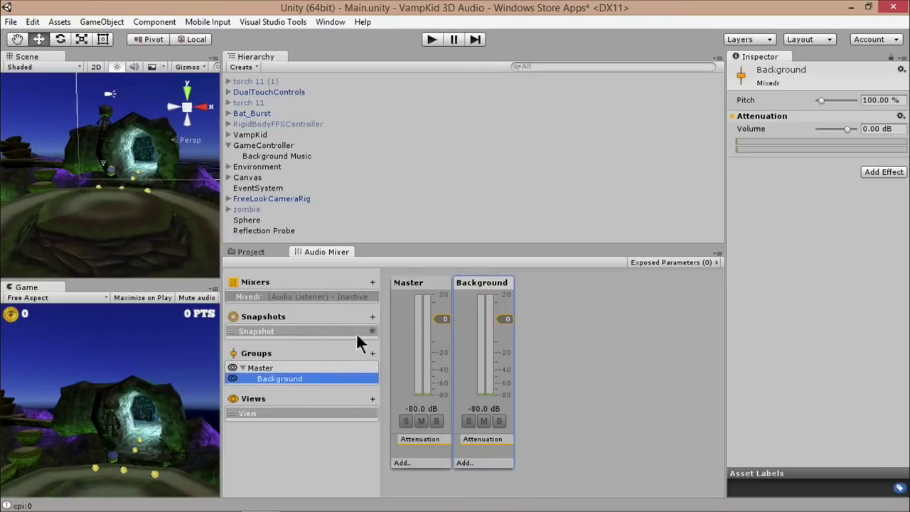
click(372, 354)
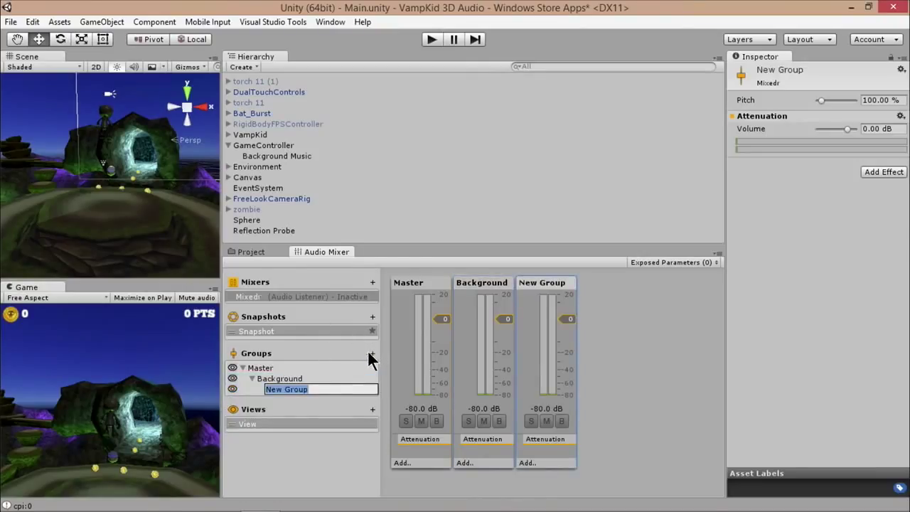
text(Sound FX)
key(Return)
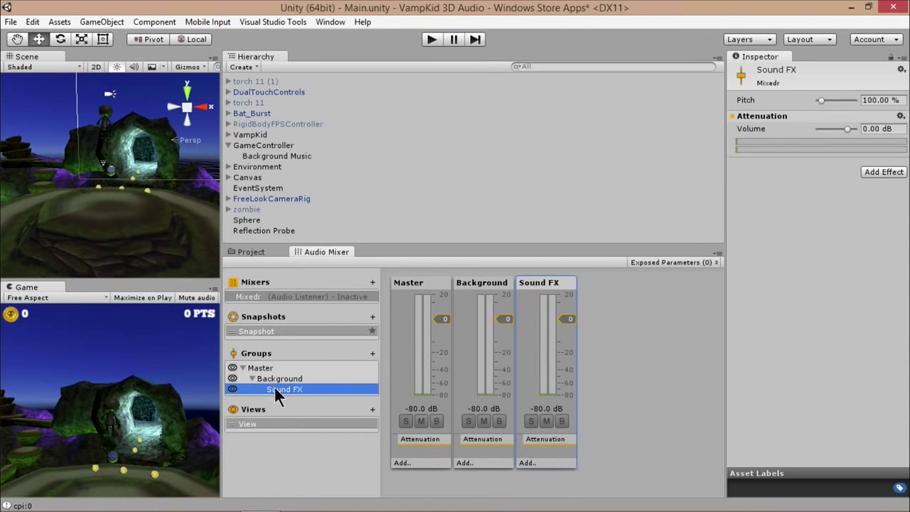
click(257, 364)
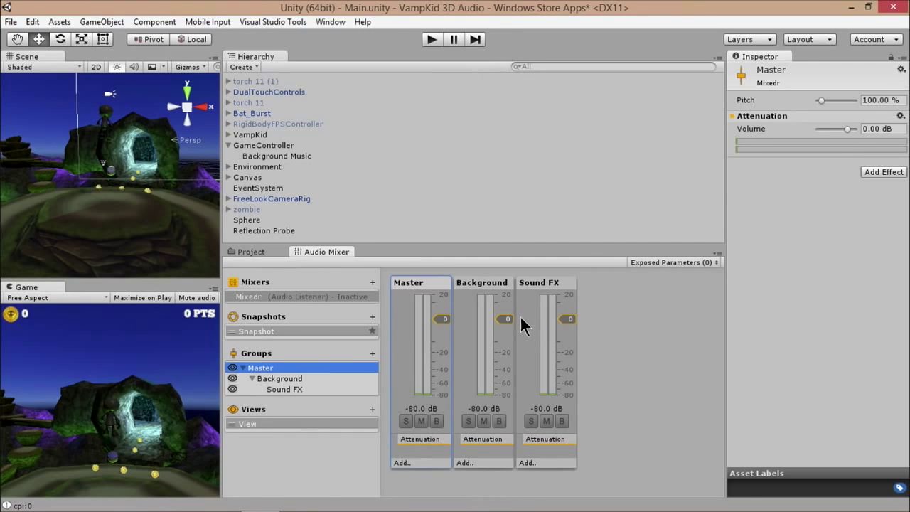
Test the Background and Sound FX fader levels, and move Sound FX directly under Master.
drag(504, 319, 502, 379)
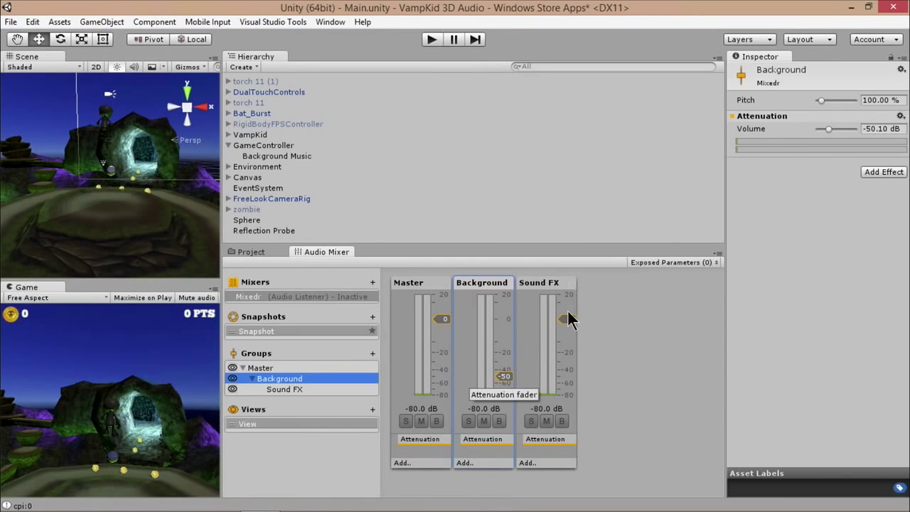
mouse_move(568, 319)
mouse_down()
mouse_move(562, 359)
mouse_move(565, 379)
mouse_move(570, 349)
mouse_move(573, 379)
mouse_move(574, 319)
mouse_up()
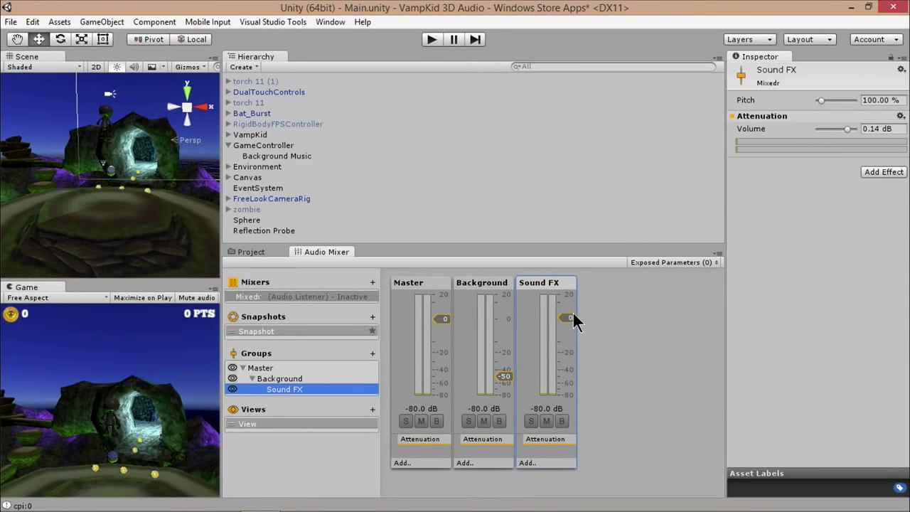
drag(503, 375, 510, 314)
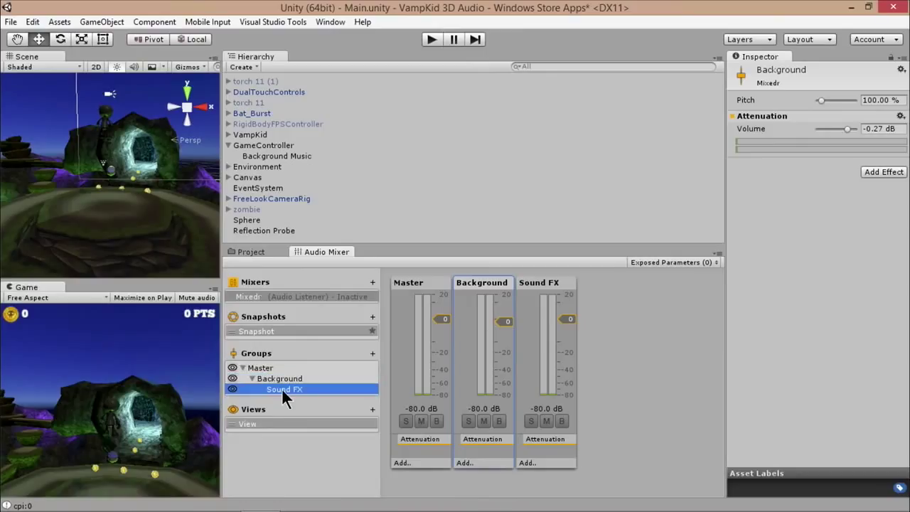
drag(282, 390, 264, 371)
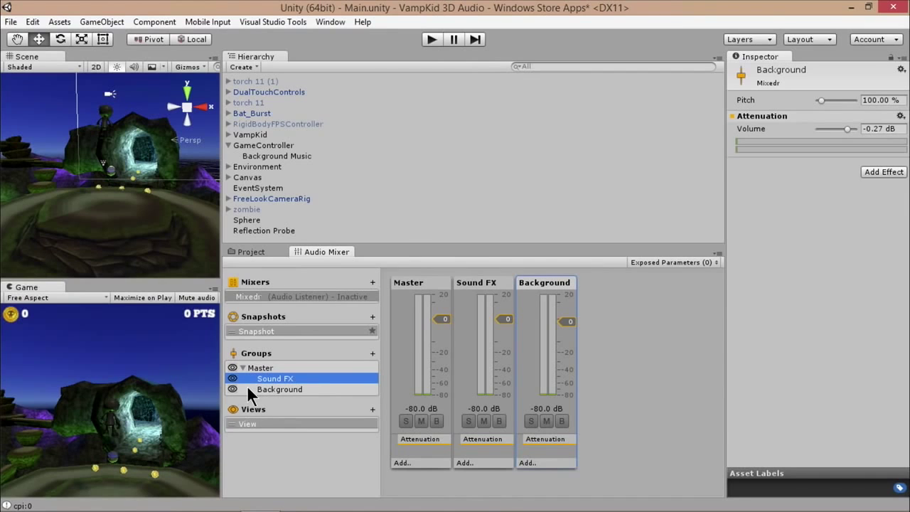
Return the Master, Background and Sound FX faders to about 0 dB and run the game.
mouse_move(443, 320)
mouse_down()
mouse_move(444, 341)
mouse_move(445, 309)
mouse_up()
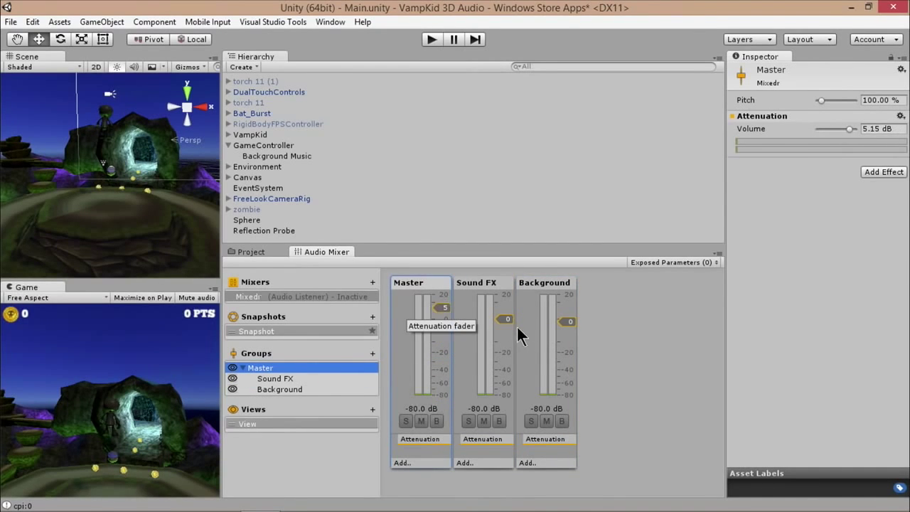
drag(506, 323, 506, 351)
mouse_move(567, 329)
mouse_down()
mouse_move(562, 373)
mouse_move(567, 307)
mouse_move(565, 323)
mouse_up()
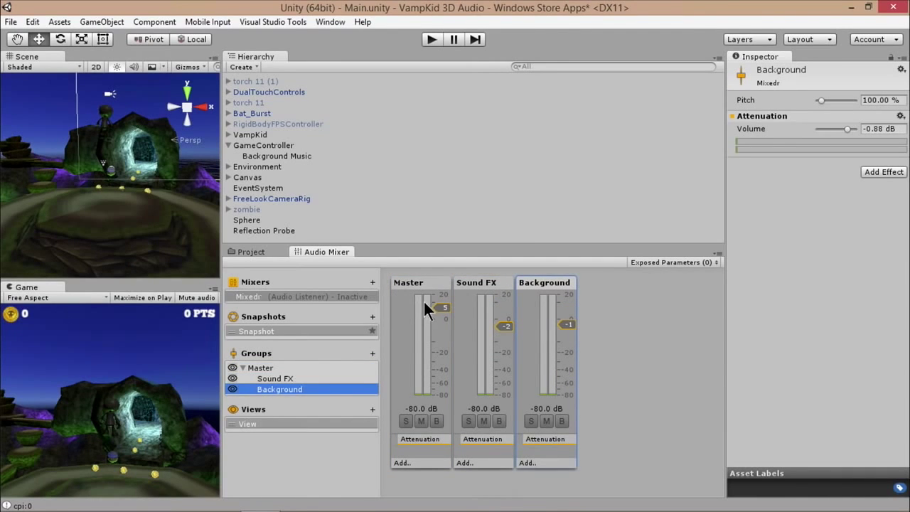
drag(442, 308, 439, 316)
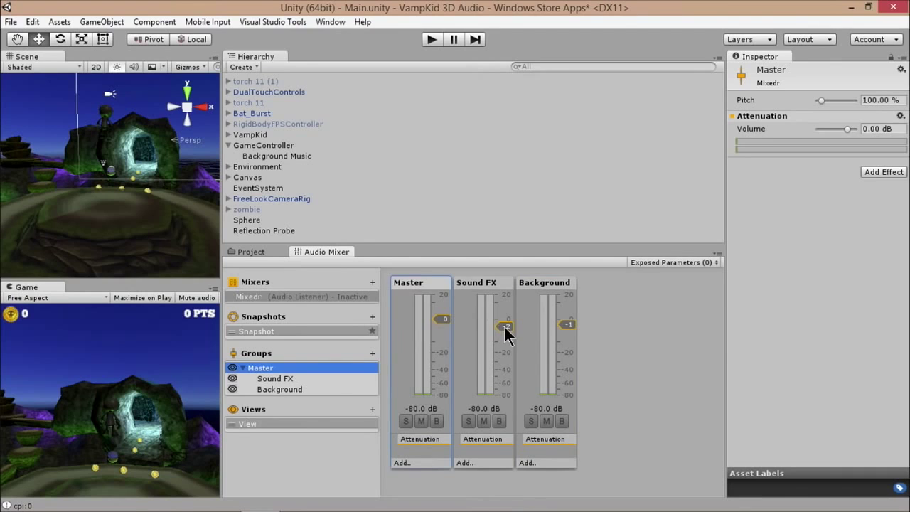
drag(504, 325, 506, 324)
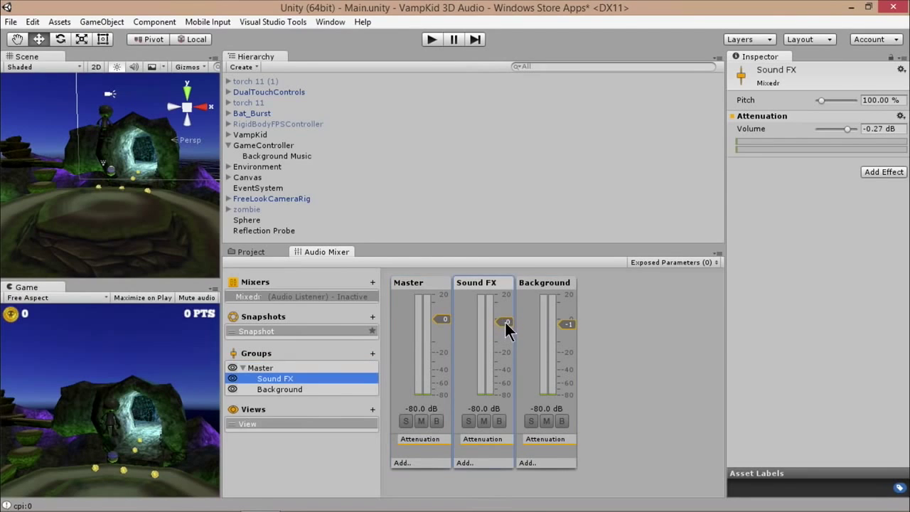
click(433, 38)
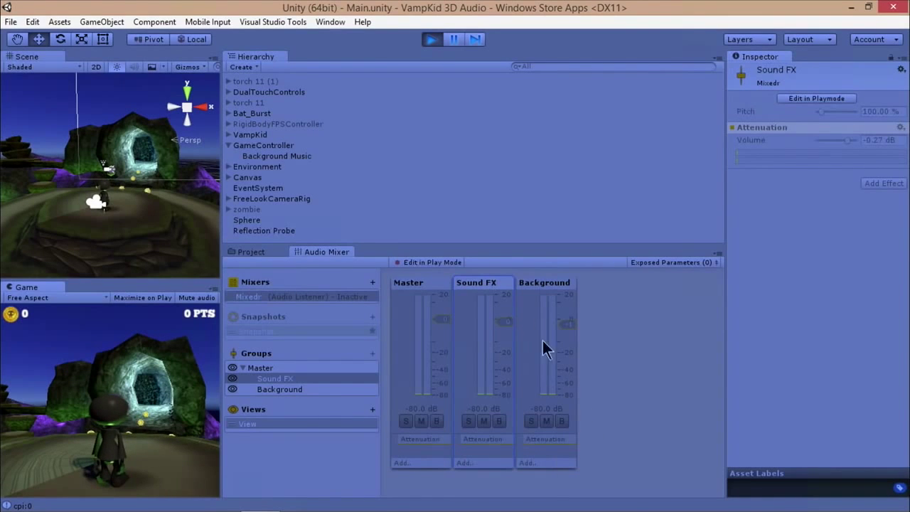
Route Background Music's Audio Source output to the Background mixer group and play-test it.
click(430, 38)
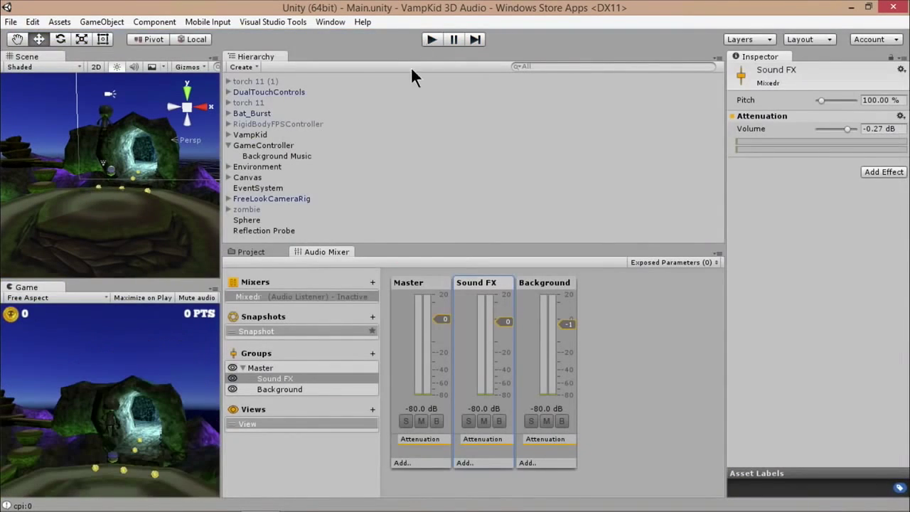
click(276, 156)
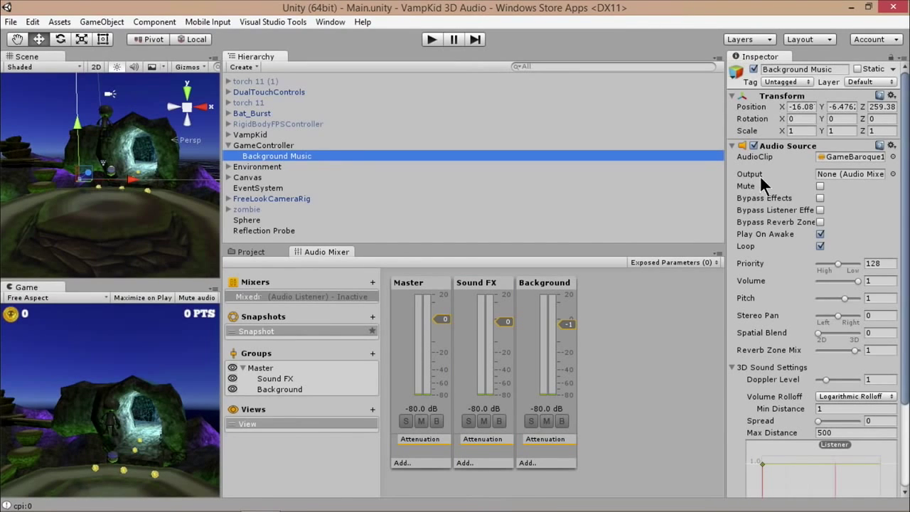
click(892, 173)
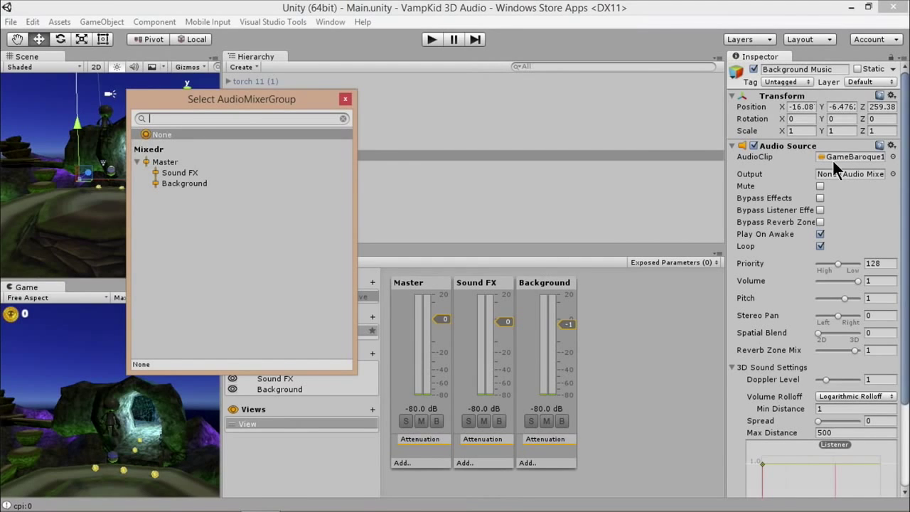
click(169, 182)
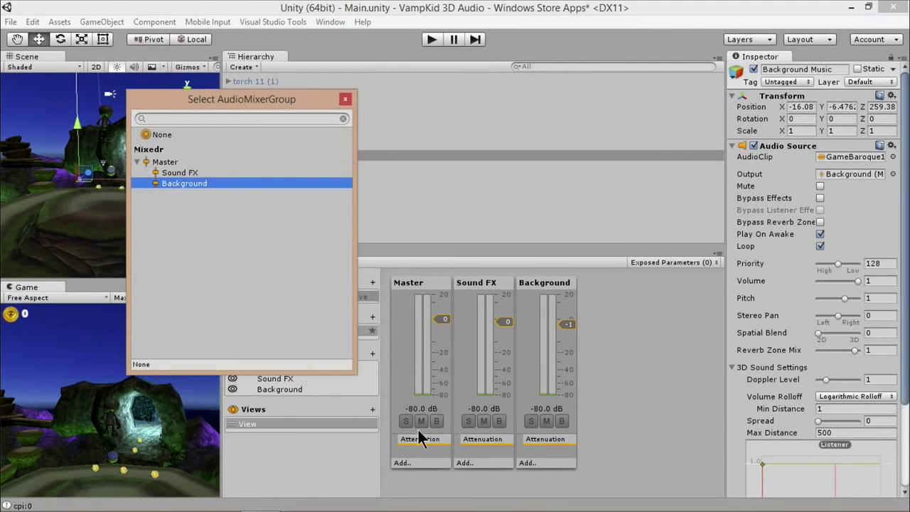
double_click(200, 185)
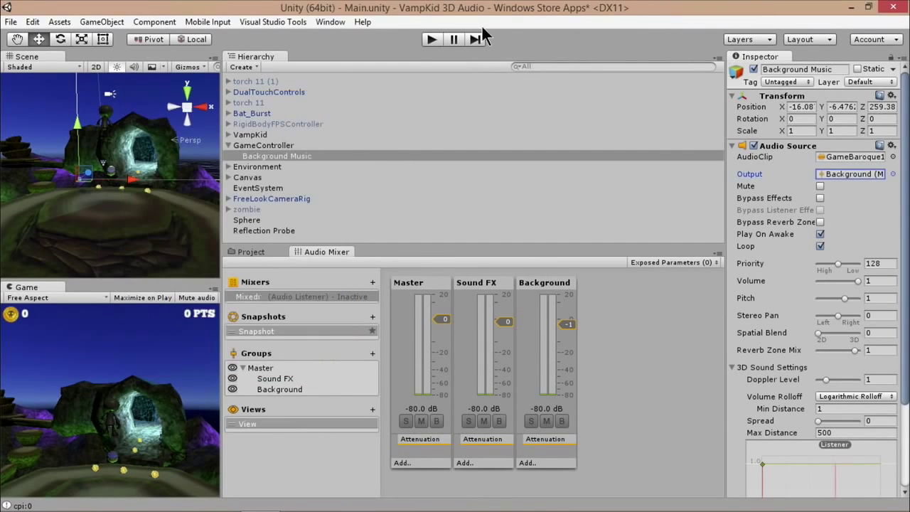
click(431, 40)
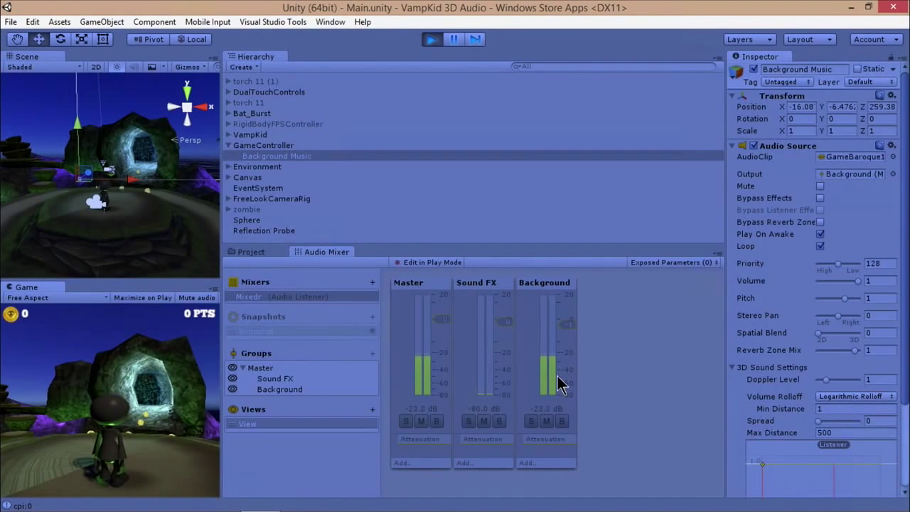
click(431, 40)
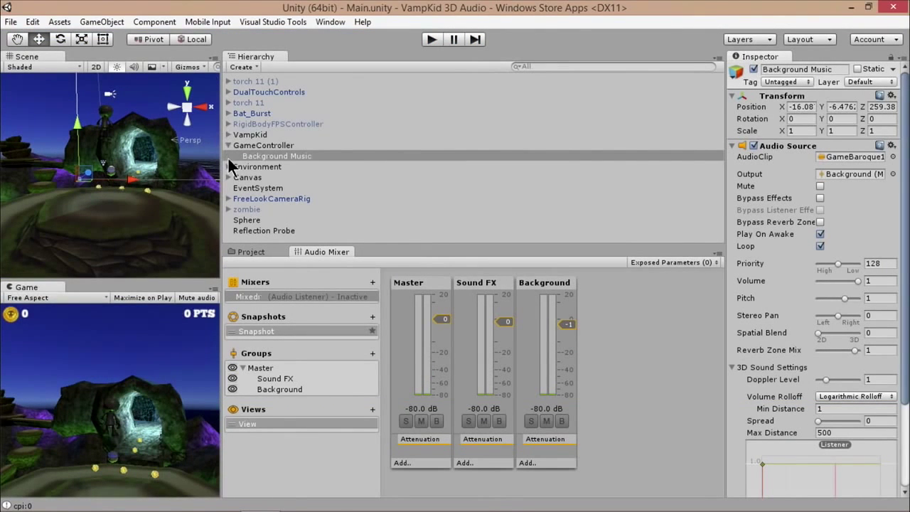
Select a coin and set its Audio Source output to the Sound FX group.
click(144, 189)
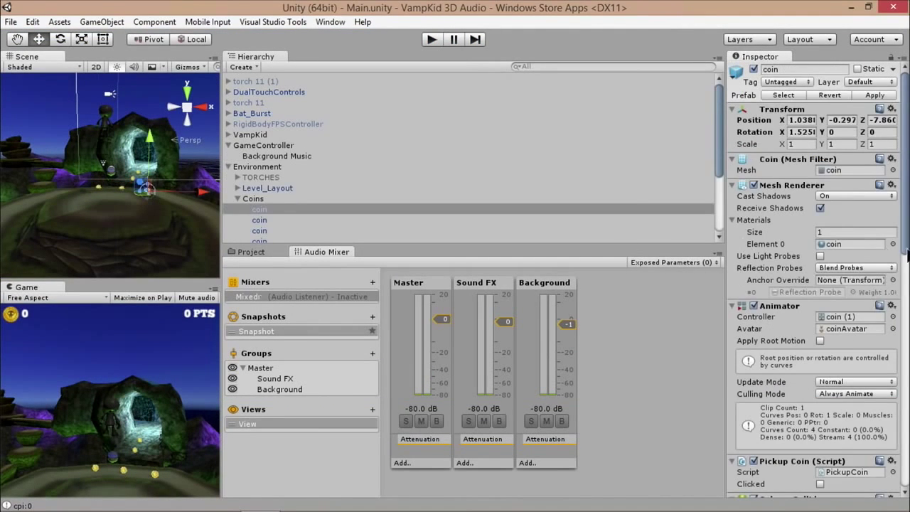
drag(908, 261, 901, 406)
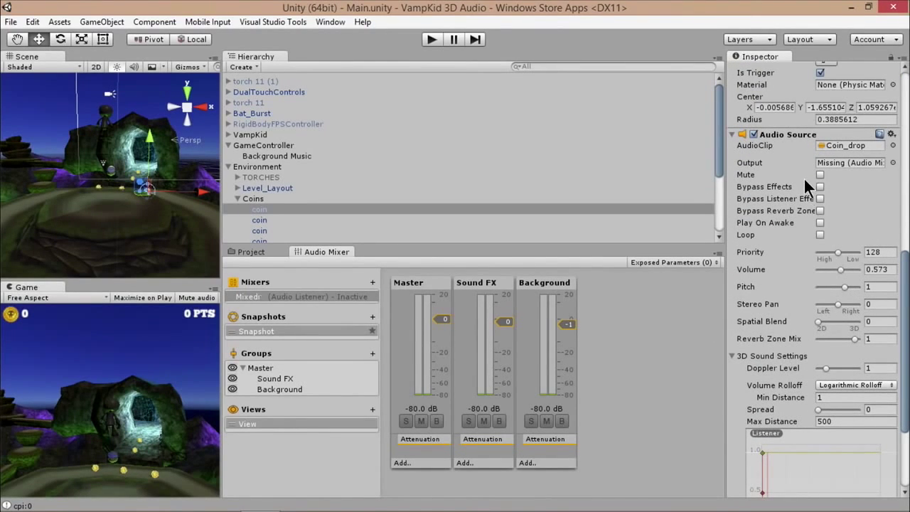
click(892, 163)
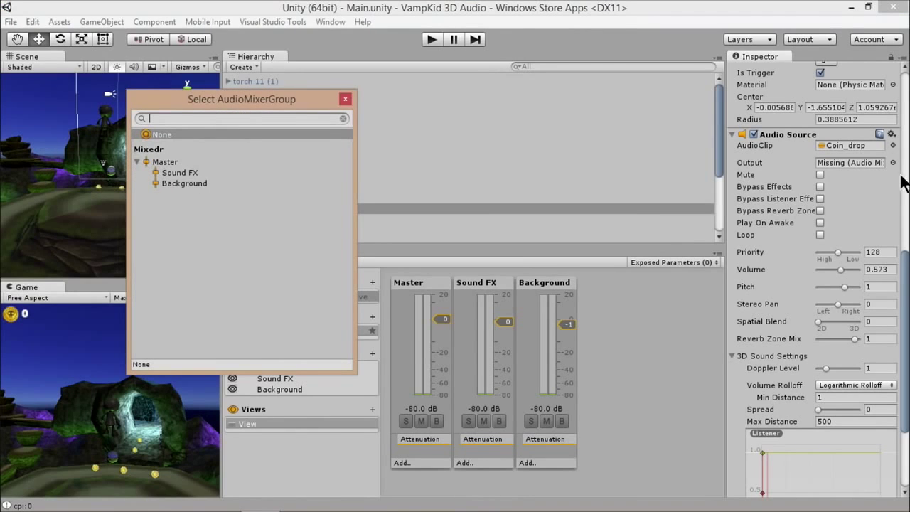
click(190, 174)
double_click(184, 172)
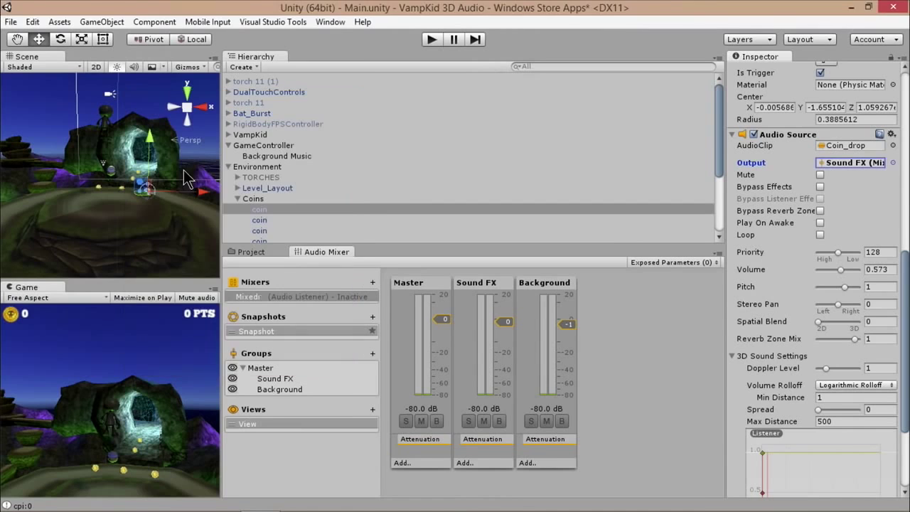
Play the game with the computer's speakers unmuted, then stop play.
click(432, 40)
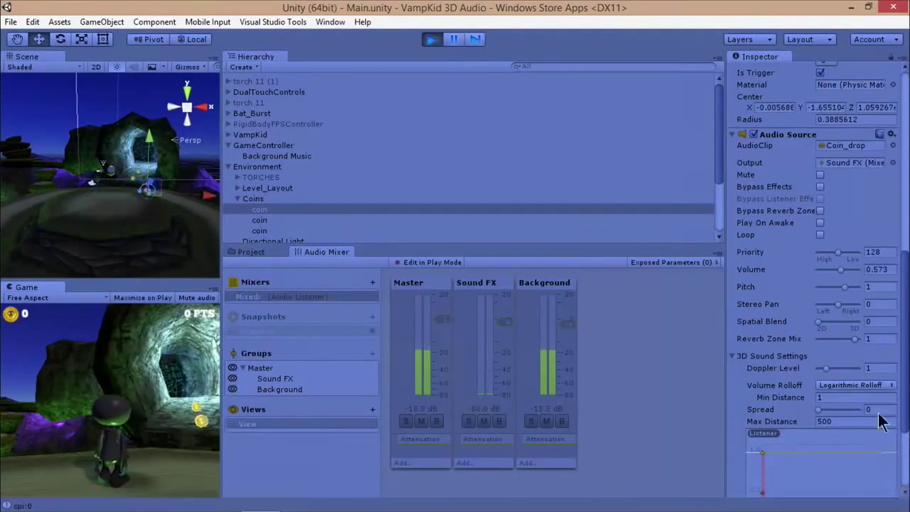
click(823, 500)
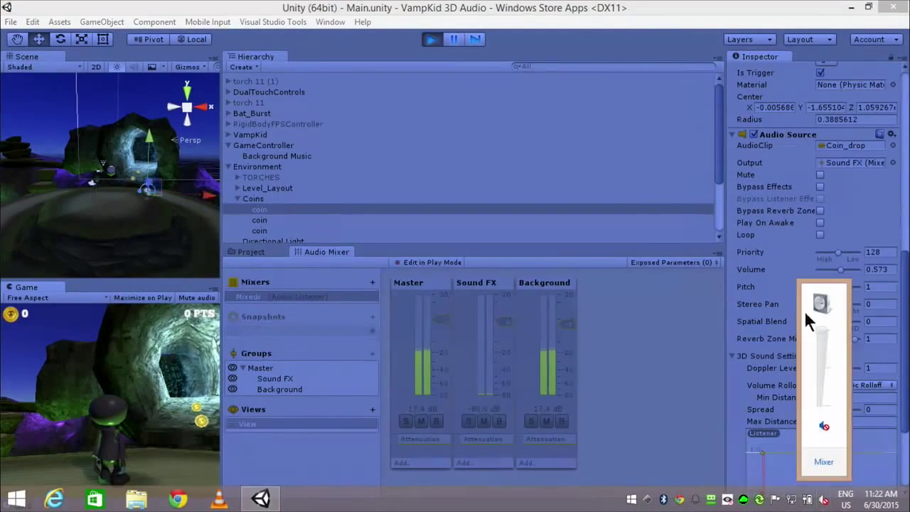
click(826, 424)
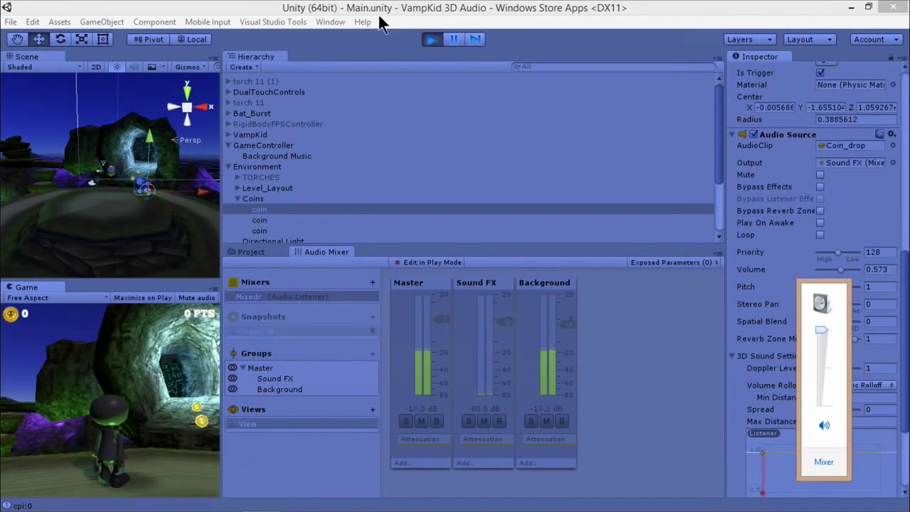
click(431, 39)
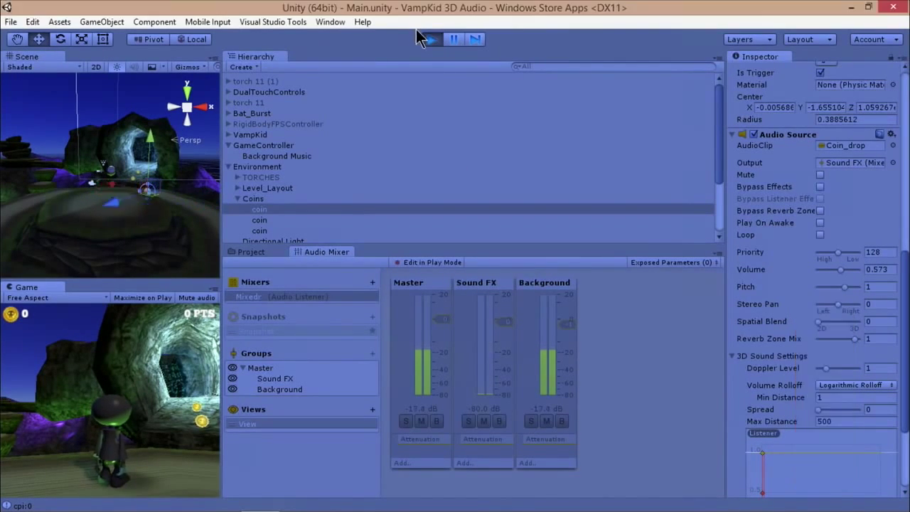
click(432, 39)
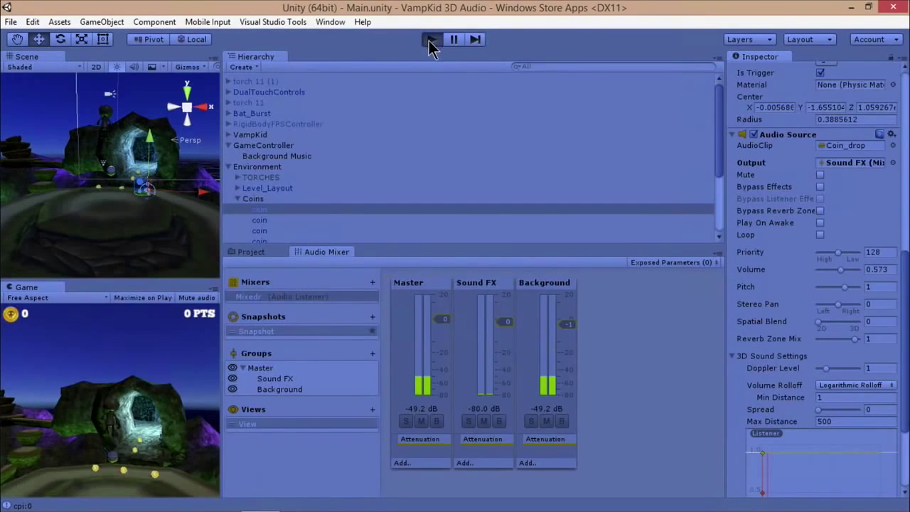
click(432, 39)
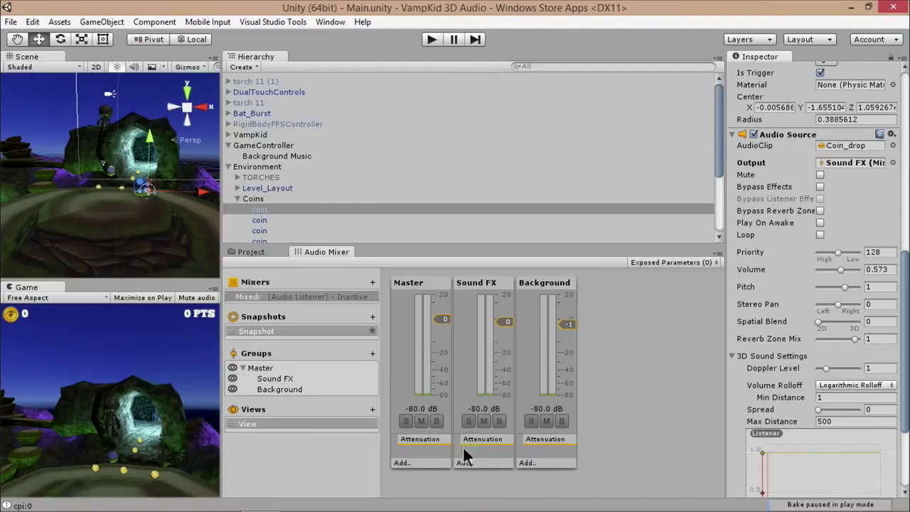
Add a Pitch Shifter effect to the Background group and run the game.
click(527, 463)
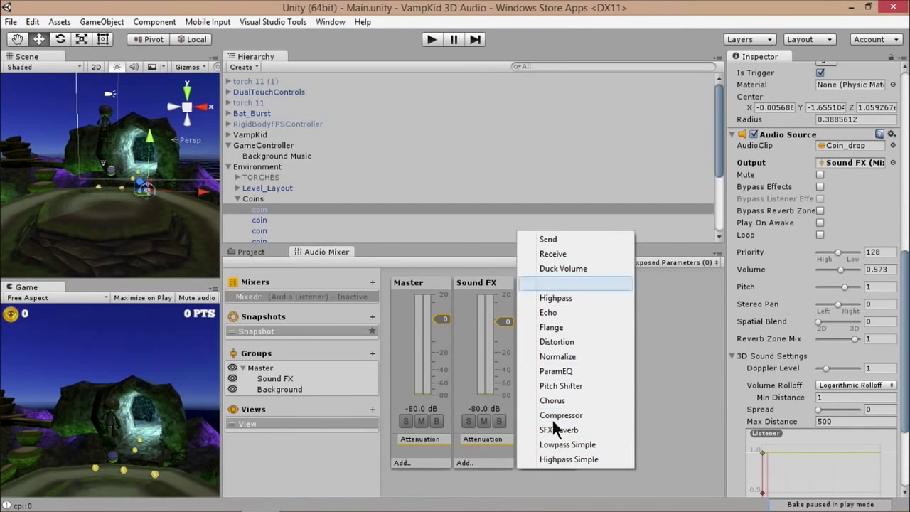
click(573, 385)
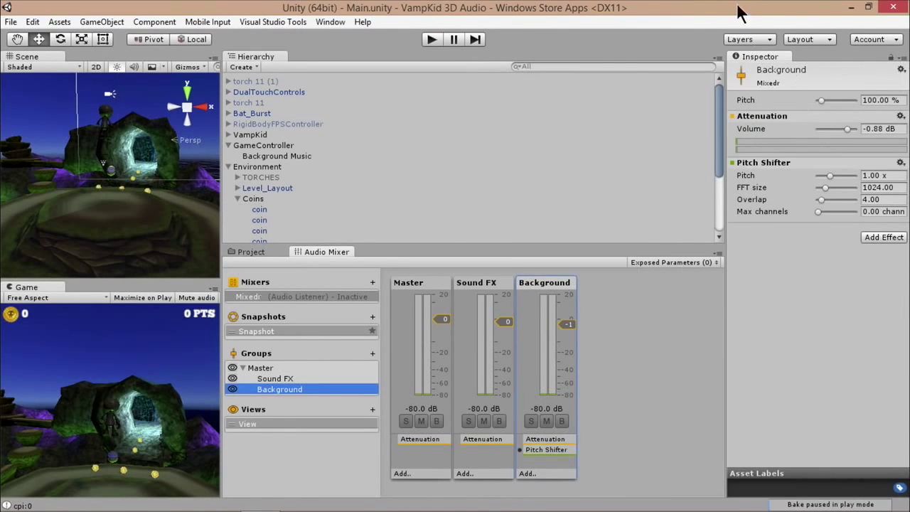
click(427, 37)
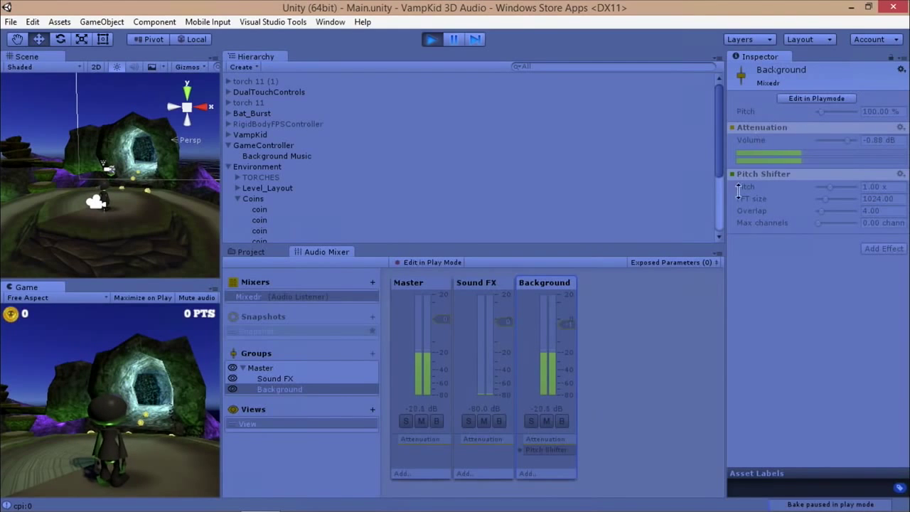
With Edit in Play Mode on, test Background volume and pitch, restore pitch to 100, and stop.
click(432, 262)
mouse_move(566, 323)
mouse_down()
mouse_move(566, 382)
mouse_move(570, 319)
mouse_up()
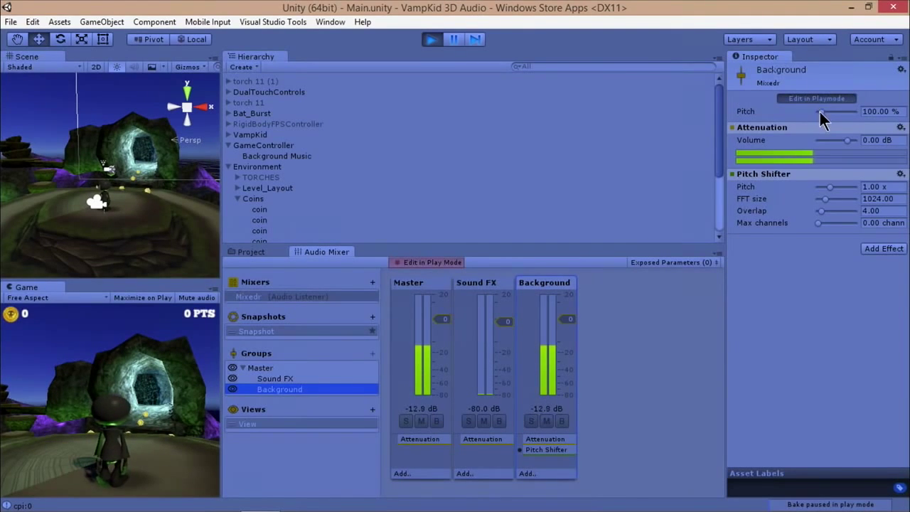
mouse_move(820, 112)
mouse_down()
mouse_move(838, 118)
mouse_move(822, 115)
mouse_up()
click(881, 110)
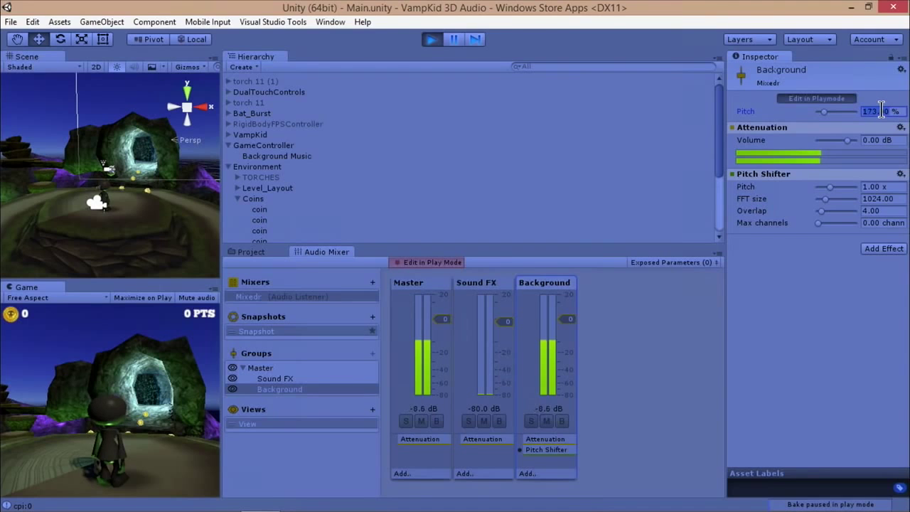
text(100)
key(Return)
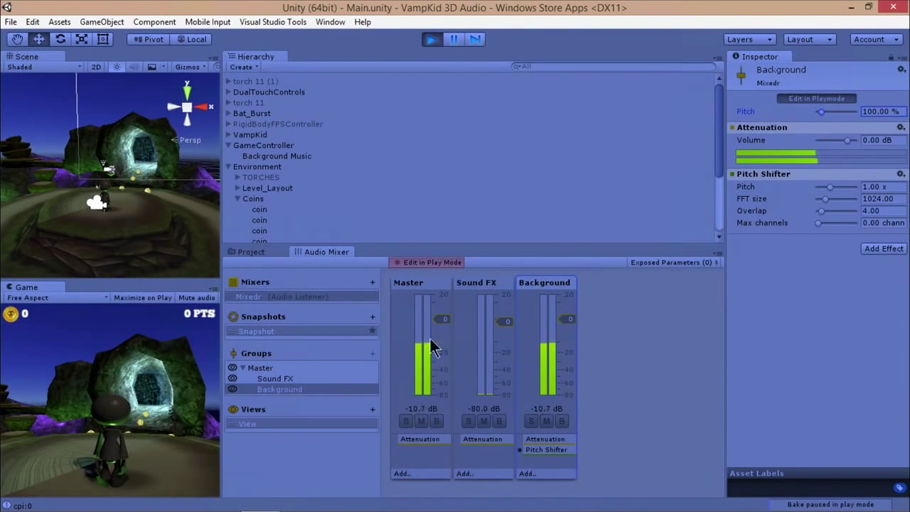
click(431, 40)
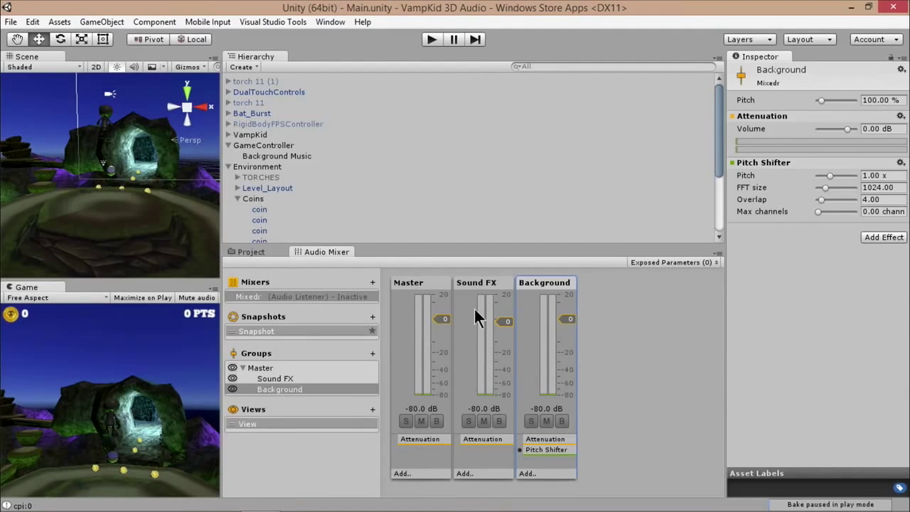
Swap Background's Pitch Shifter for a Duck Volume effect with threshold lowered to -80 dB.
right_click(537, 449)
click(547, 448)
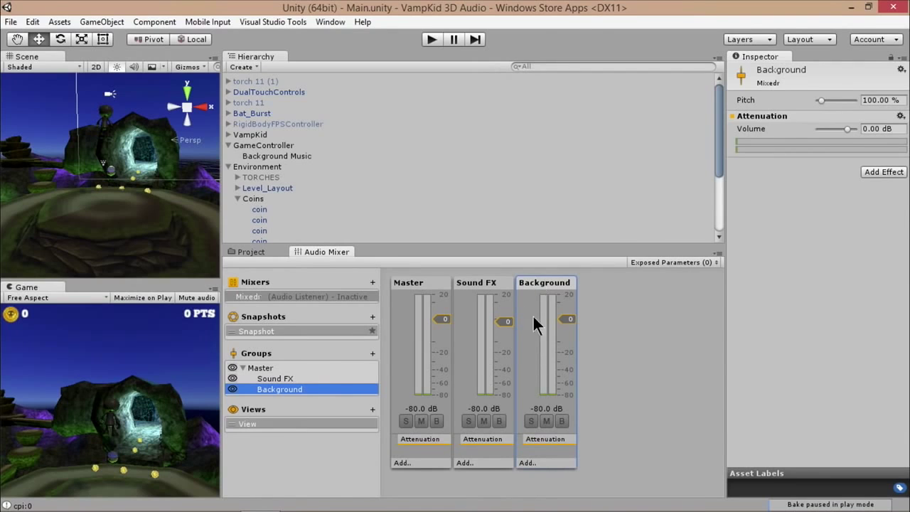
click(527, 461)
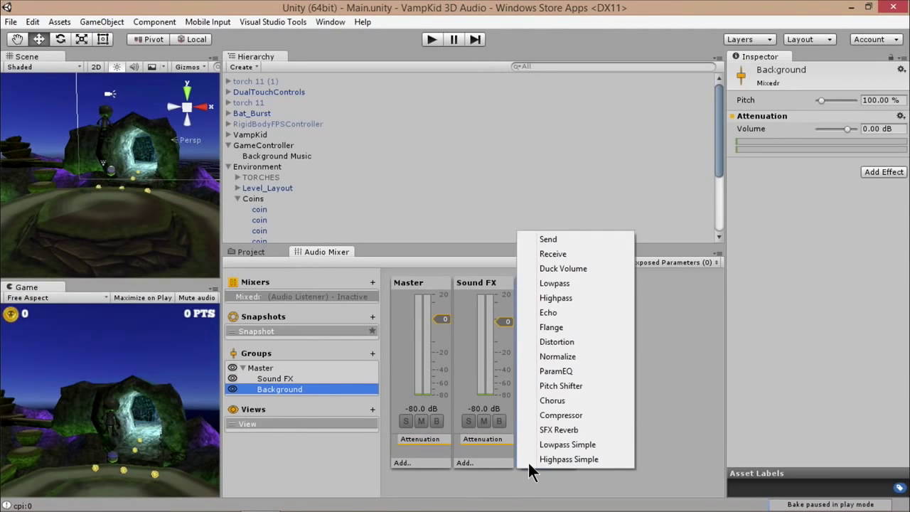
click(559, 268)
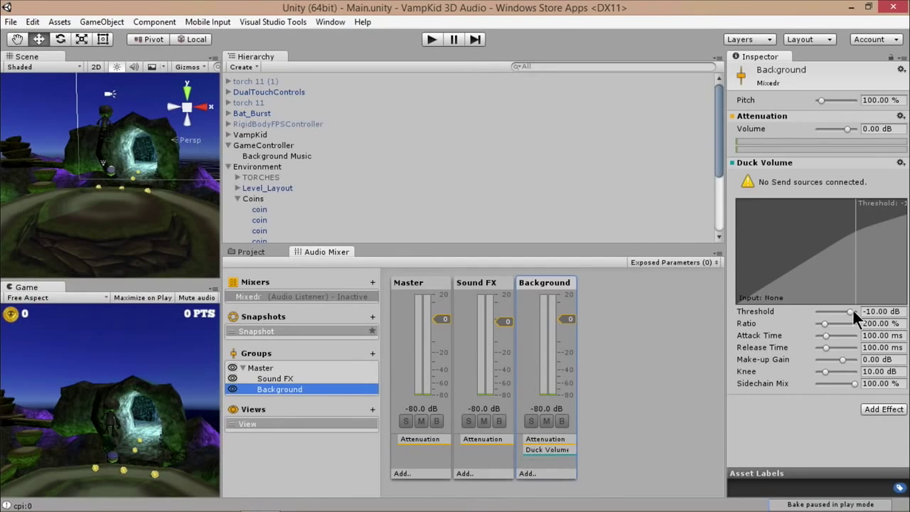
drag(852, 310, 874, 324)
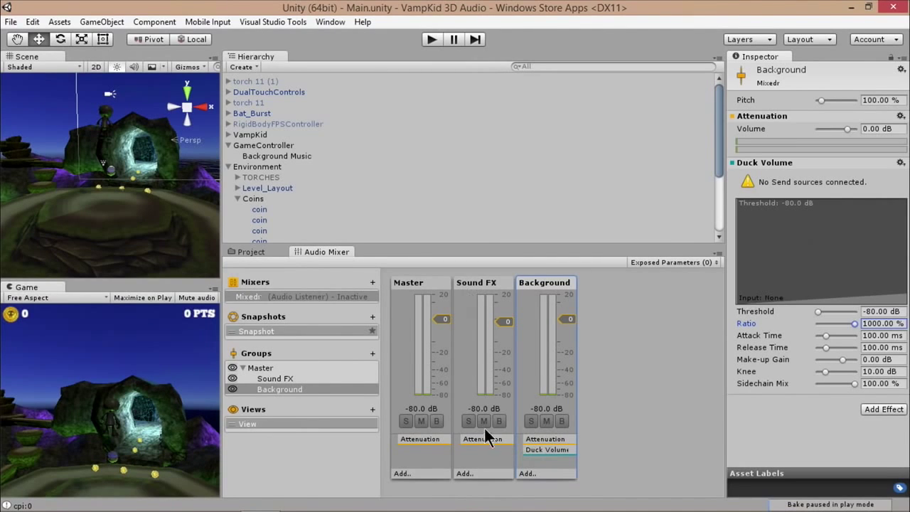
Add a Send effect to Sound FX that feeds Background\Duck Volume at a 0.00 dB send level.
click(465, 473)
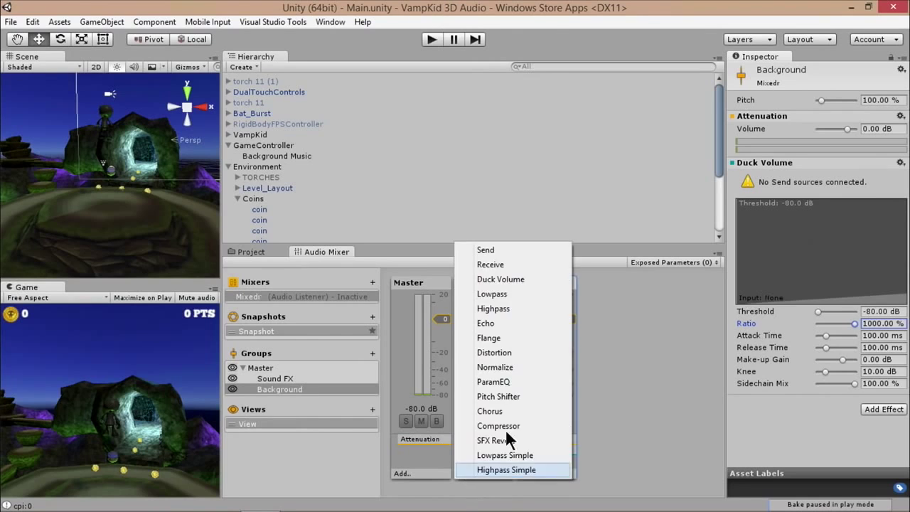
click(495, 249)
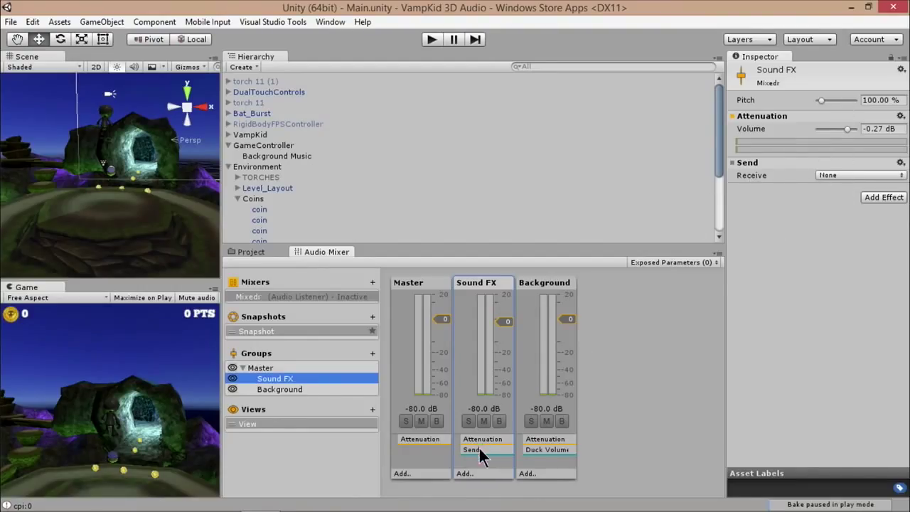
click(845, 178)
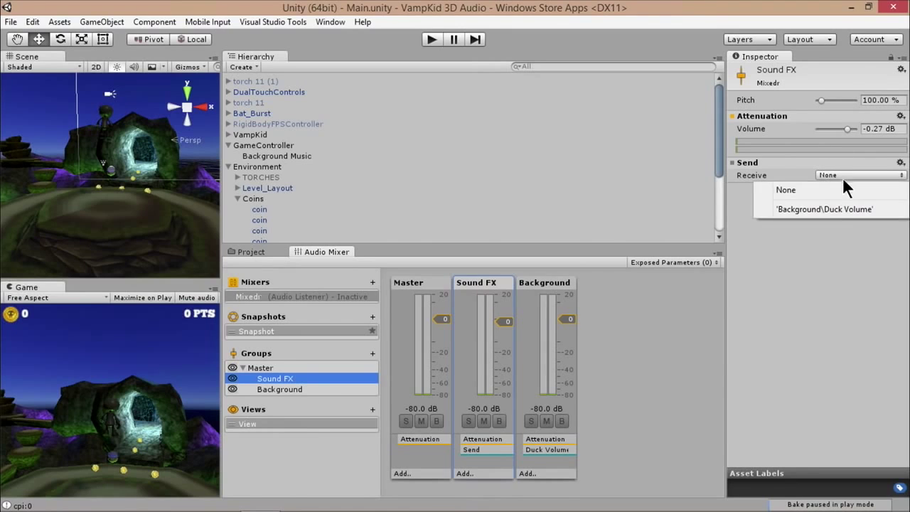
click(813, 207)
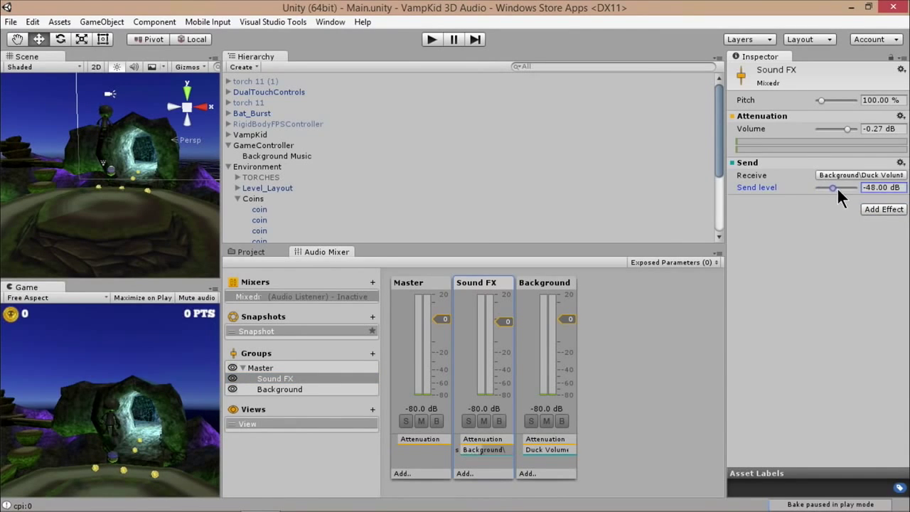
mouse_move(836, 187)
mouse_down()
mouse_move(823, 189)
mouse_move(841, 189)
mouse_up()
drag(495, 447, 590, 451)
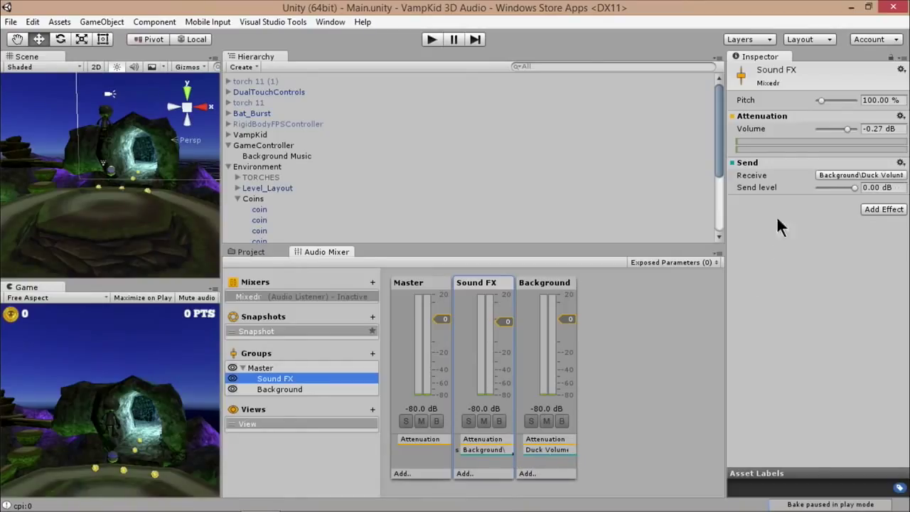
Show the mixer group connections, test the ducking with a brief Play run, then copy the default snapshot.
click(717, 254)
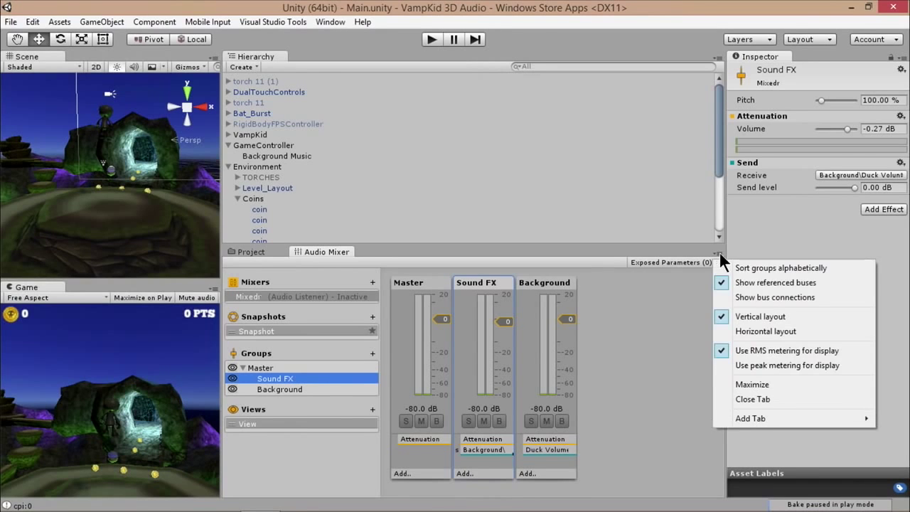
click(757, 297)
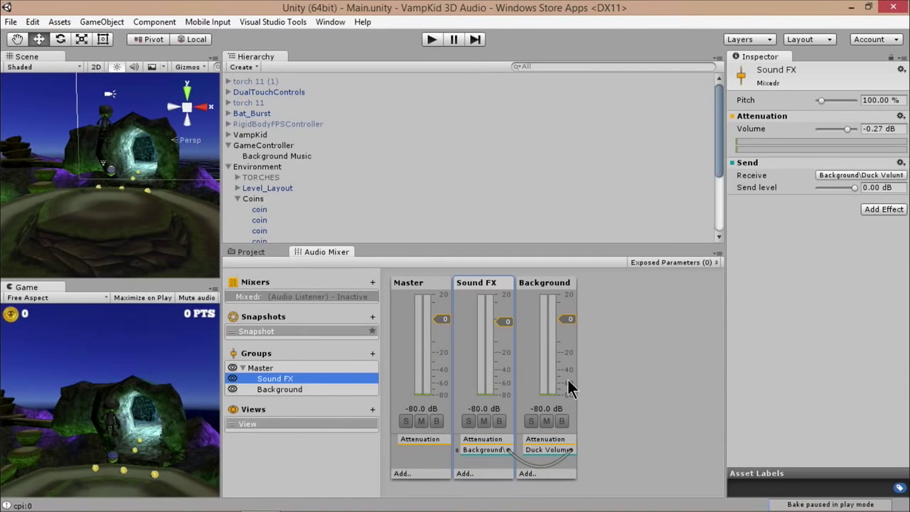
click(432, 40)
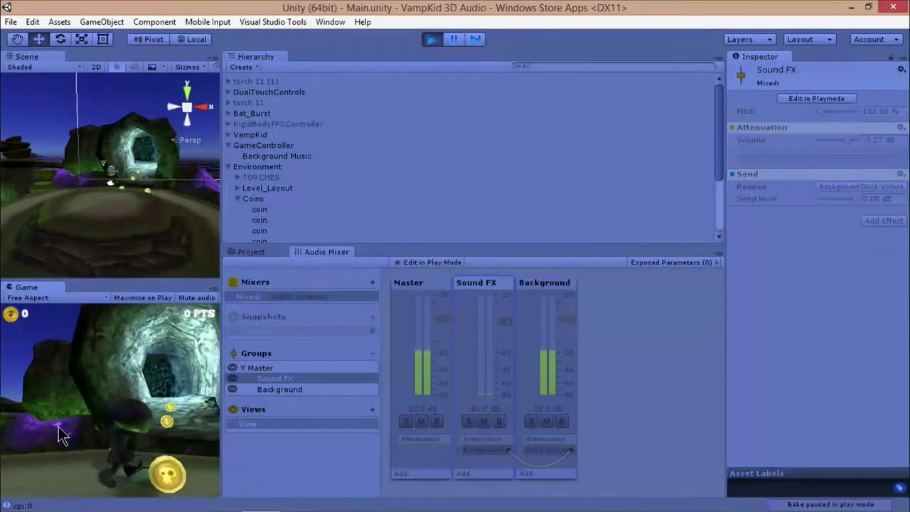
click(435, 40)
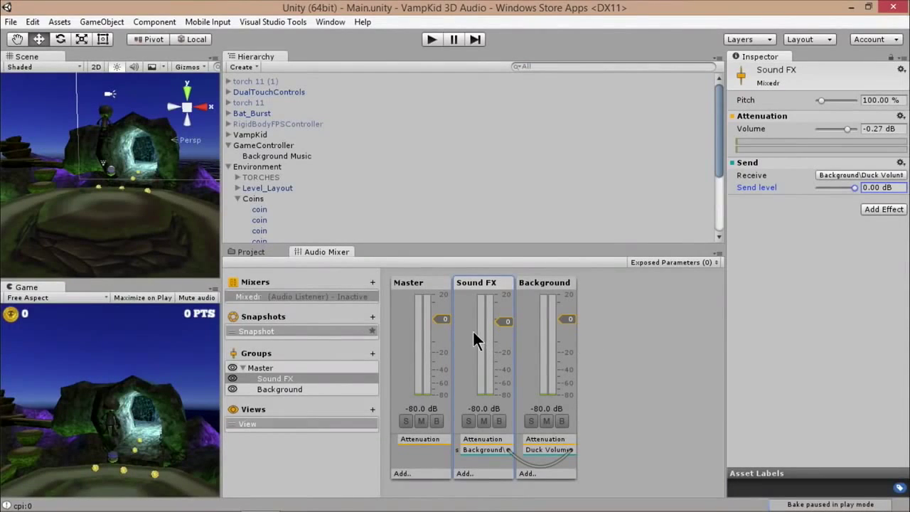
click(371, 316)
Rename the snapshot copy to BG Low and duplicate it as BG Cranked.
click(331, 341)
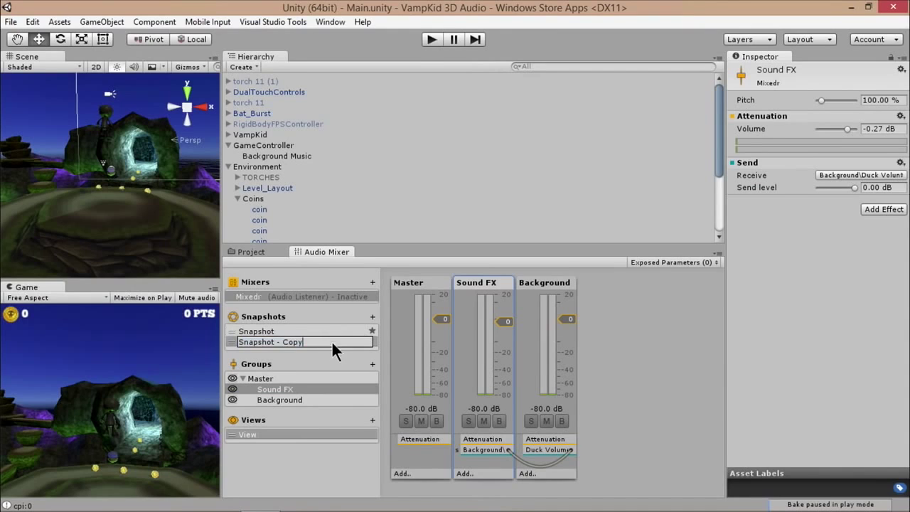
double_click(288, 342)
drag(302, 342, 206, 332)
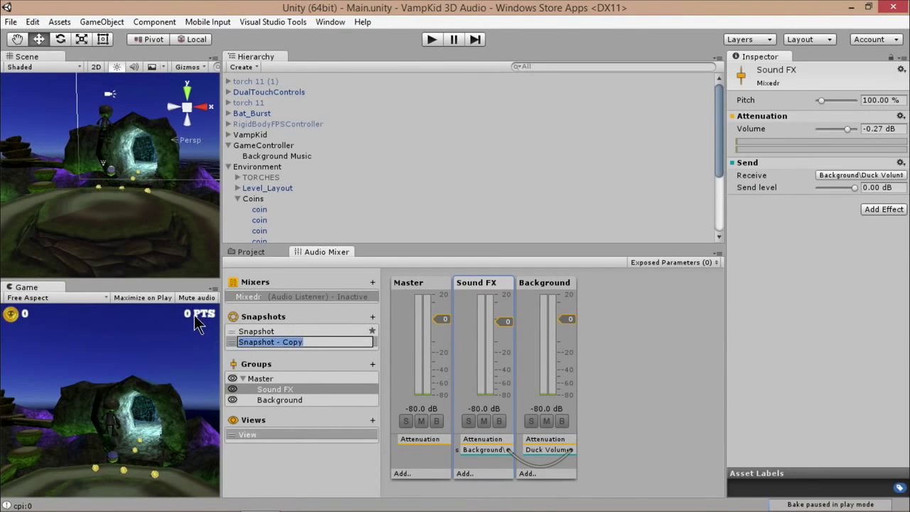
text(BG Lo)
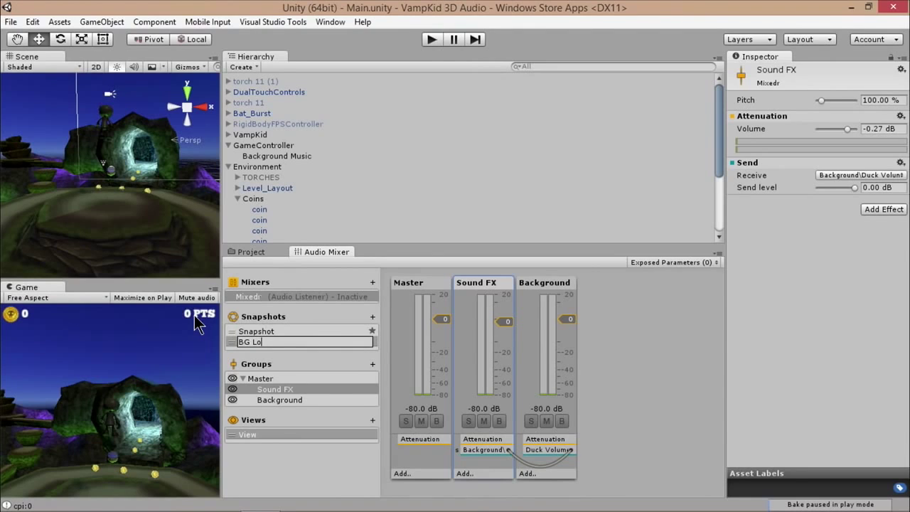
text(w)
key(Return)
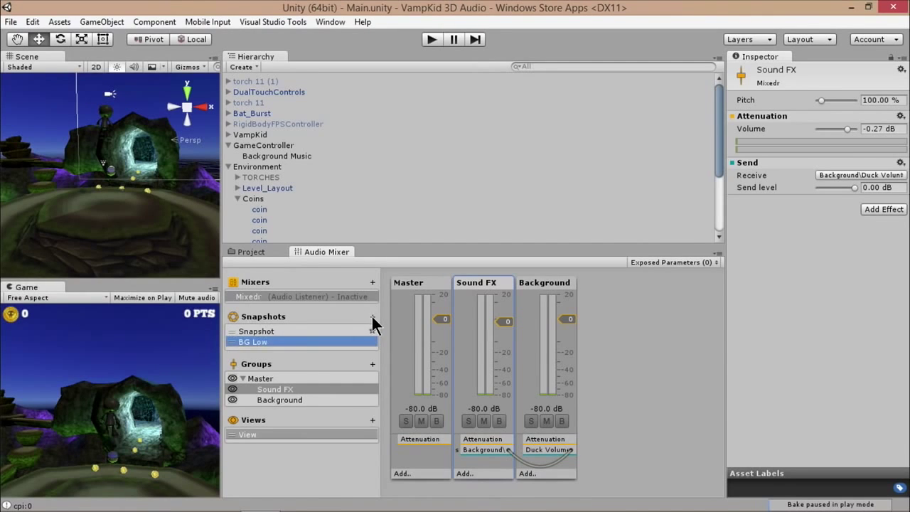
key(ctrl+d)
text(BG Cra)
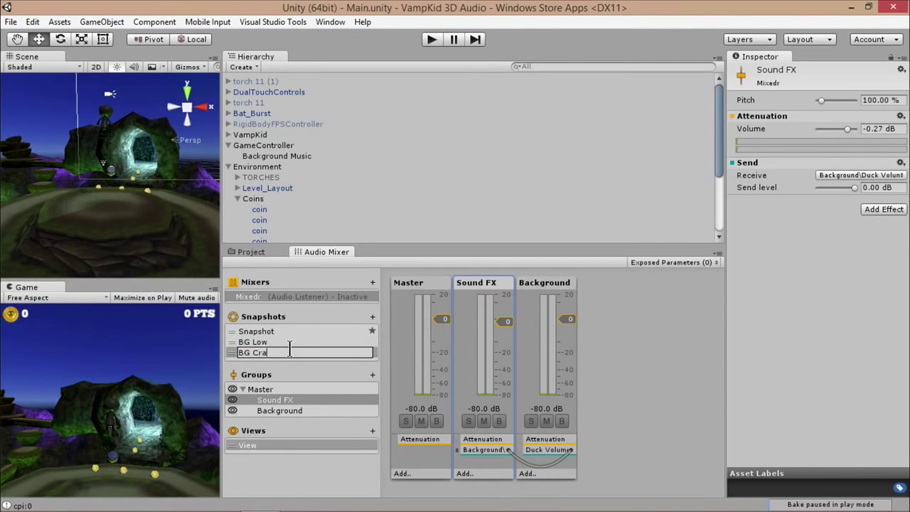
text(nked)
key(Return)
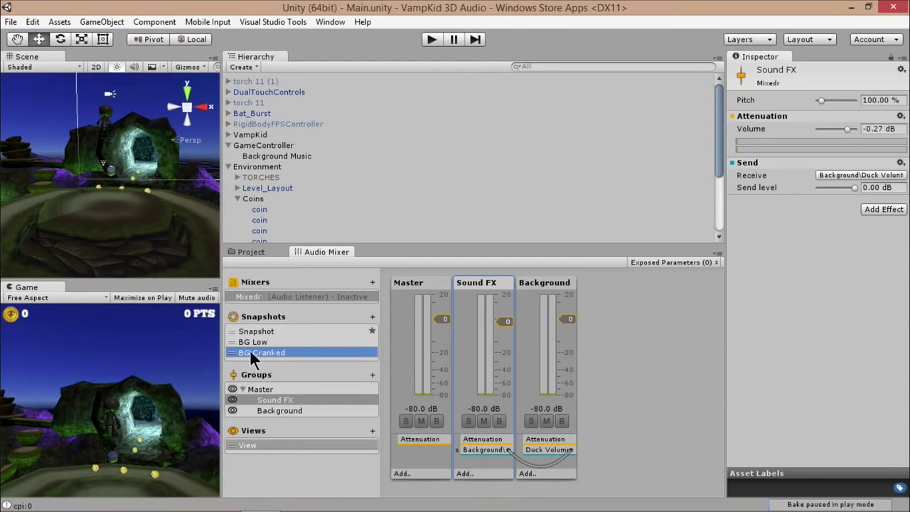
Set BG Cranked to Background +16 dB and Sound FX -18 dB, and BG Low to Background -40 dB and Sound FX 1 dB.
drag(567, 317, 567, 291)
drag(503, 321, 504, 350)
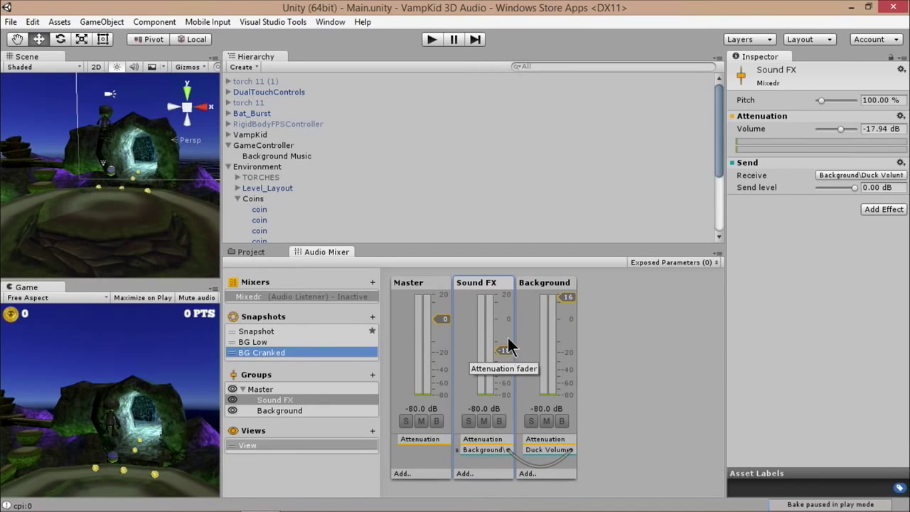
click(268, 341)
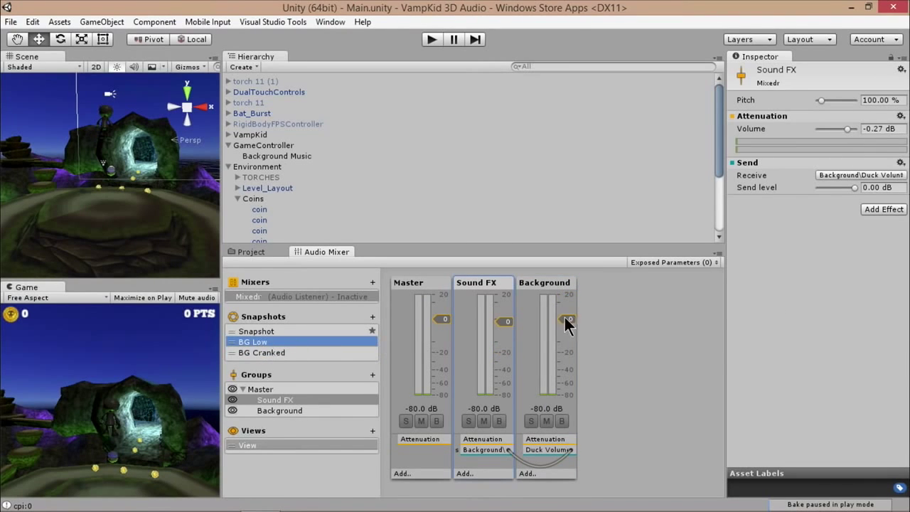
drag(564, 317, 563, 369)
drag(507, 323, 504, 311)
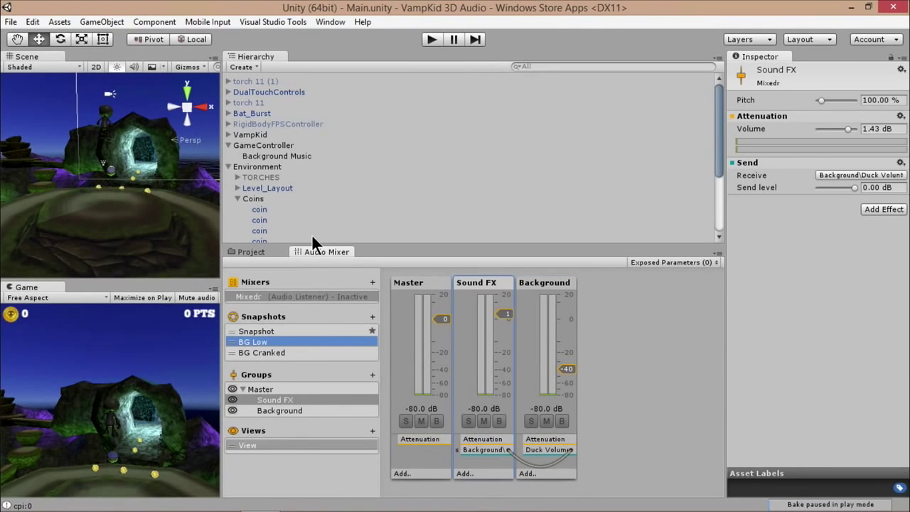
Compare BG Cranked with BG Low, lower BG Low's Master to about -28 dB, and start the game.
click(277, 351)
click(261, 342)
click(264, 352)
click(257, 343)
drag(438, 325, 438, 360)
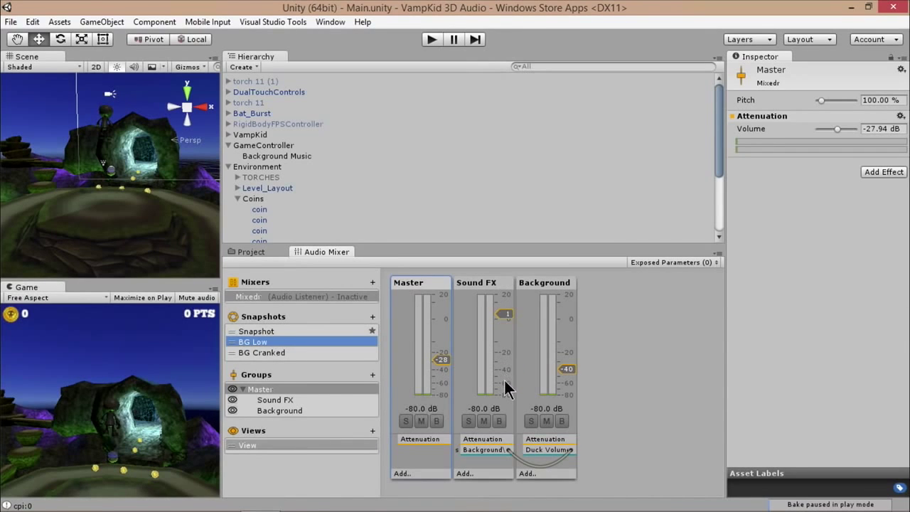
click(431, 39)
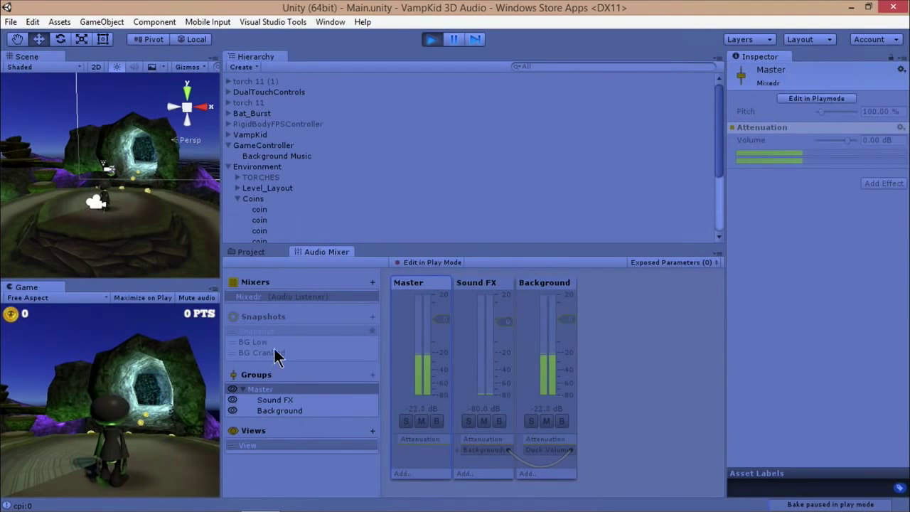
Enable Edit in Play Mode and switch live between BG Cranked, BG Low and the default Snapshot.
click(416, 262)
click(277, 352)
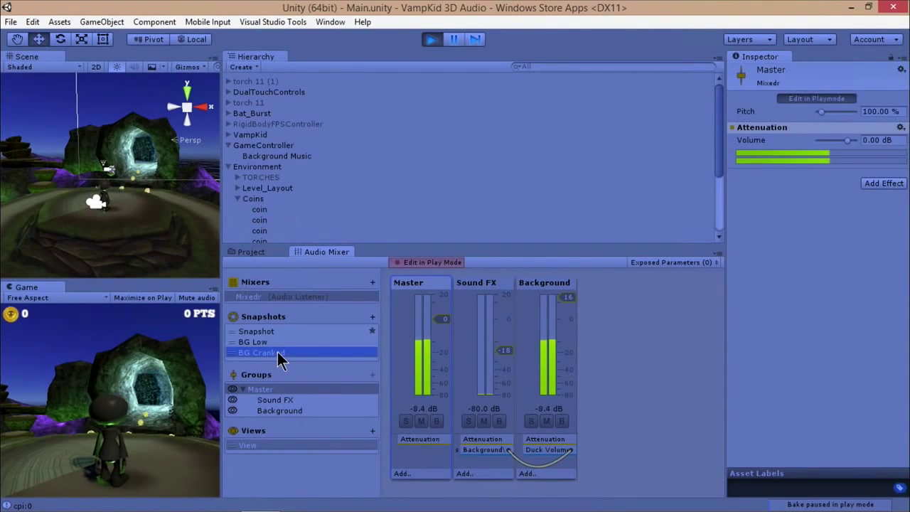
click(262, 341)
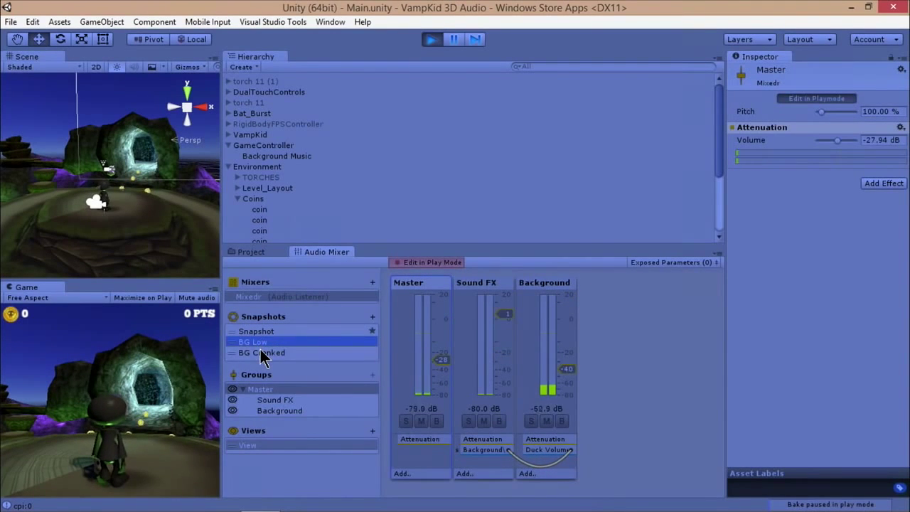
click(261, 349)
click(257, 342)
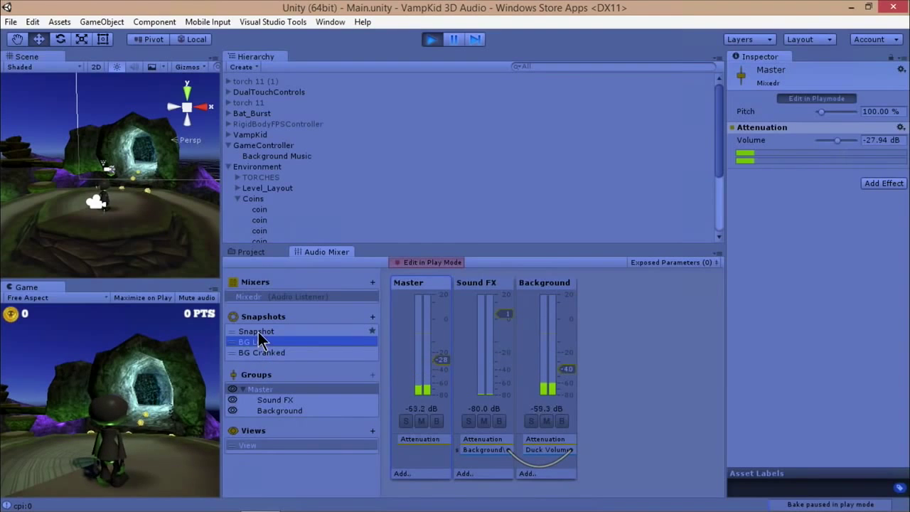
click(258, 332)
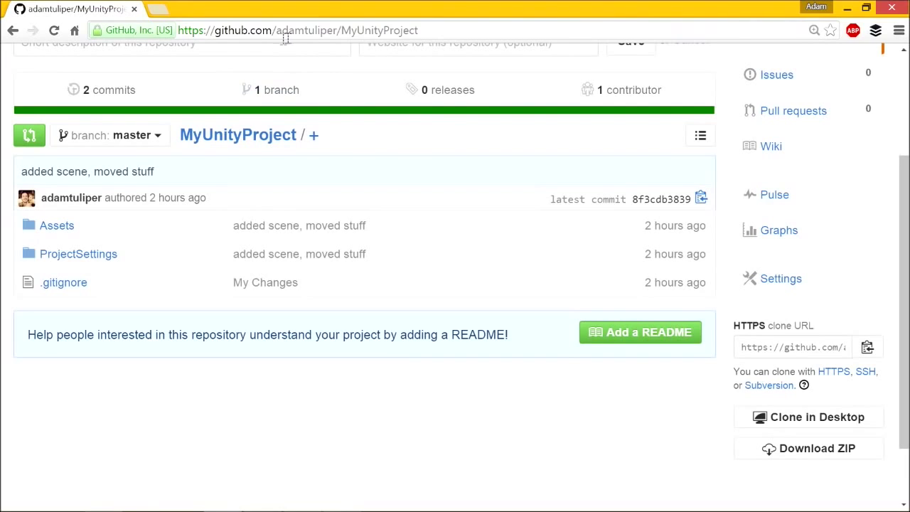
Go from the owner's profile Repositories list to VampKid3D, then return to the PowerPoint slide show.
click(315, 30)
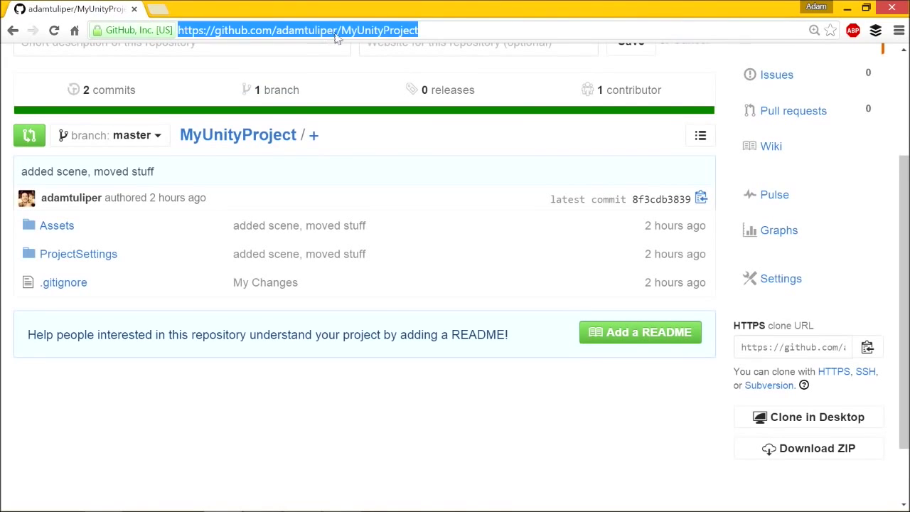
click(338, 30)
drag(343, 29, 605, 24)
key(Delete)
key(Return)
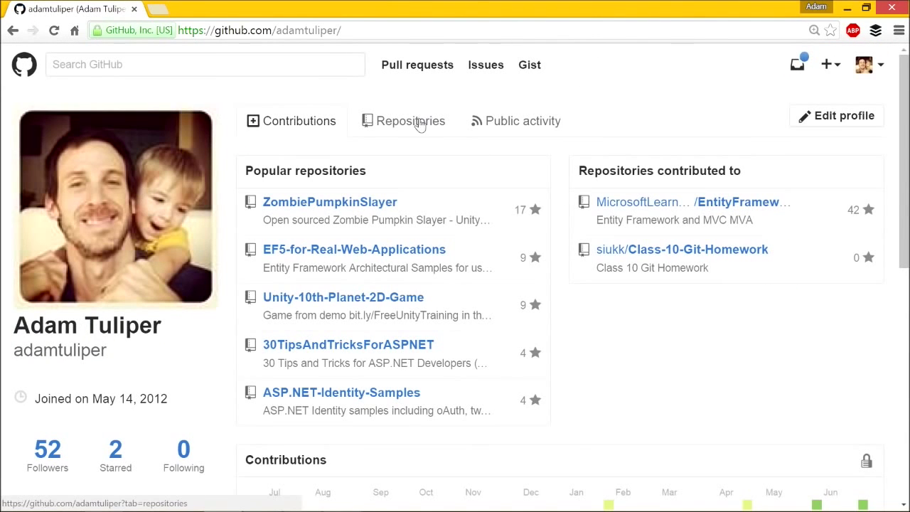
click(417, 125)
click(310, 329)
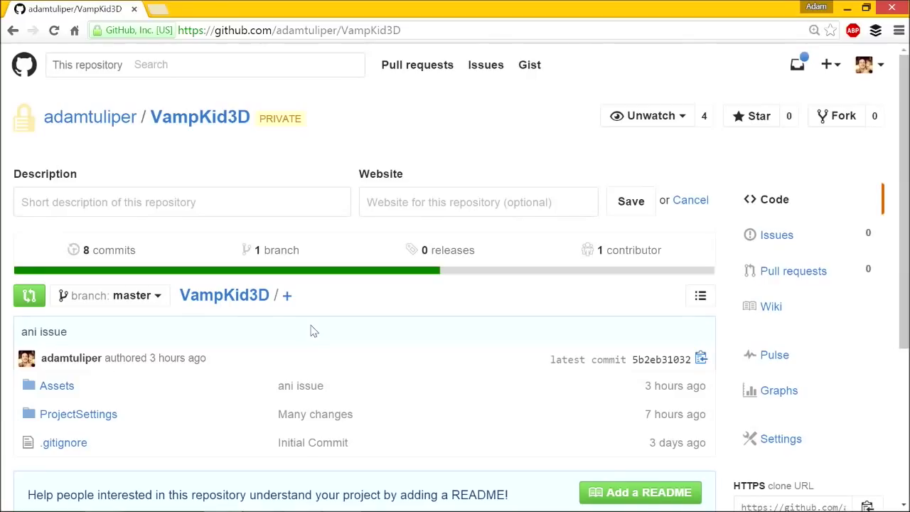
double_click(373, 37)
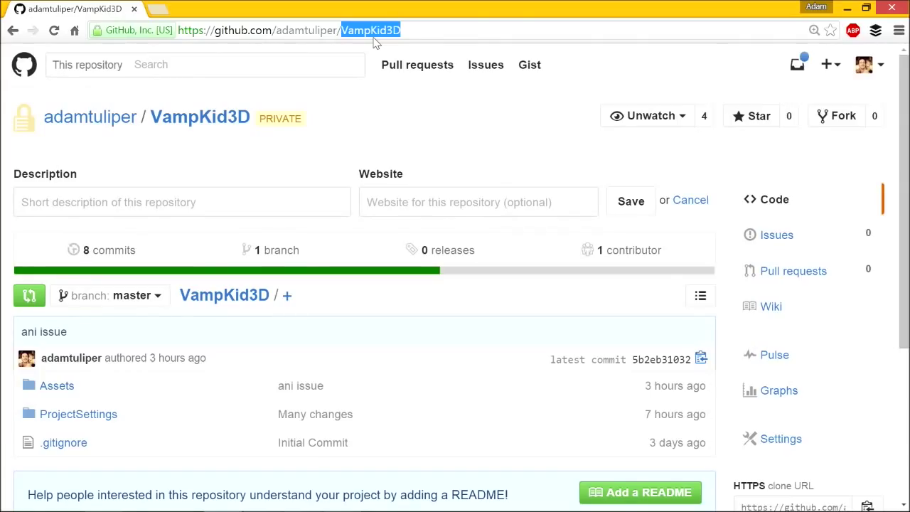
key(alt+Tab)
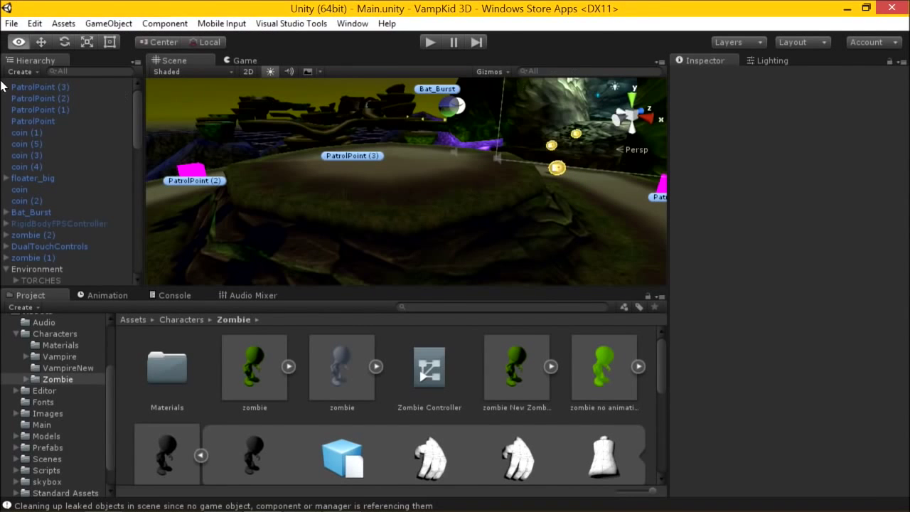
Select coin (1) and orbit the view to inspect its components.
click(45, 132)
scroll(56, 199, down, 3)
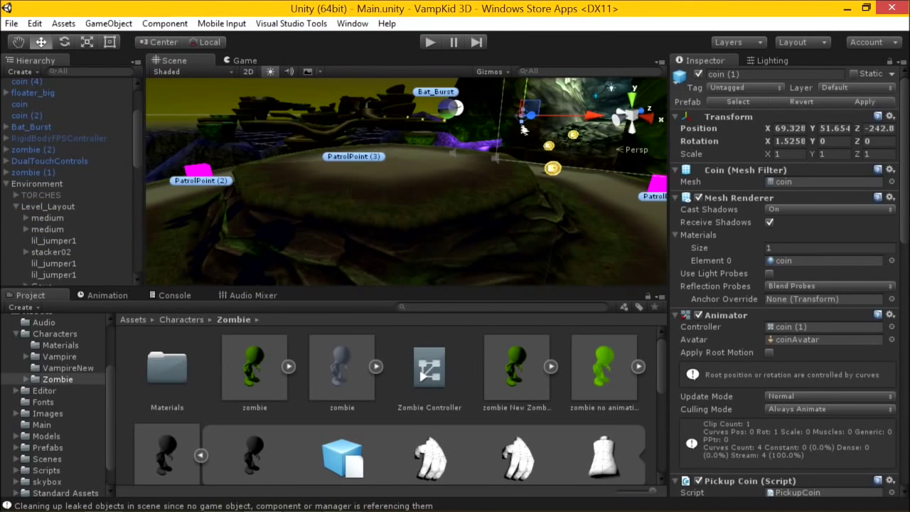
alt+drag(523, 129, 344, 139)
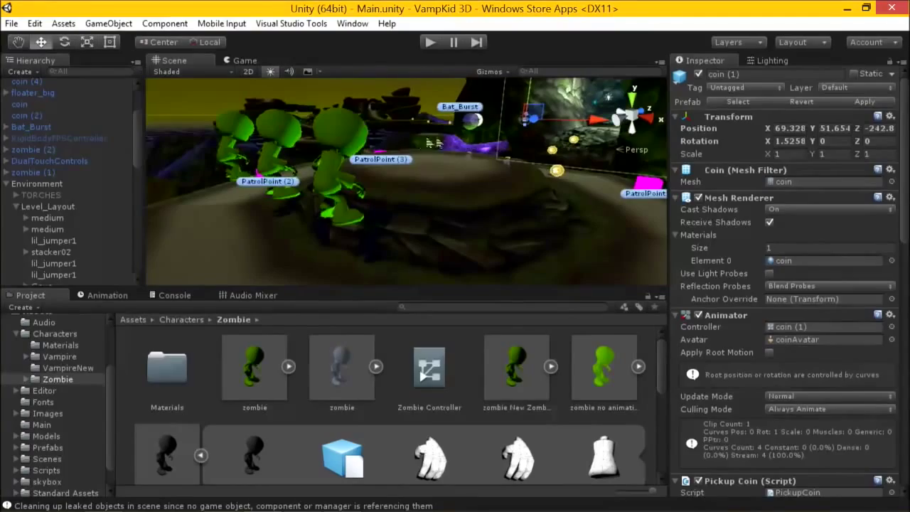
Select zombie (2), orbit around it to see its colliders, and open its Tag dropdown.
click(341, 135)
alt+drag(473, 170, 513, 194)
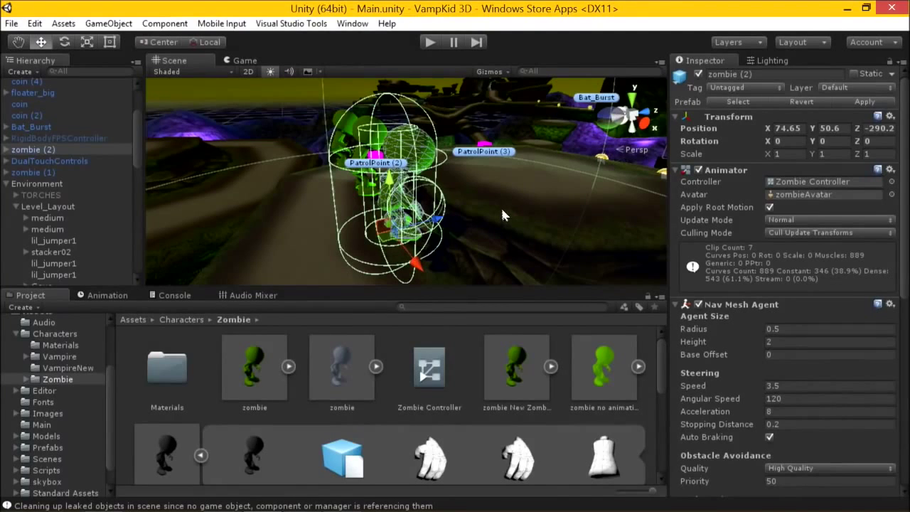
mouse_move(504, 203)
alt+mouse_down()
mouse_move(463, 196)
mouse_move(501, 185)
alt+mouse_up()
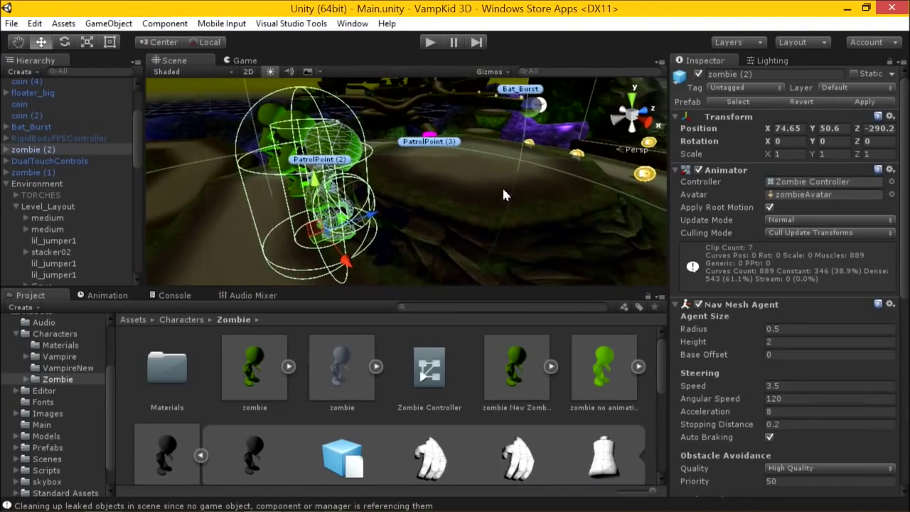
click(752, 86)
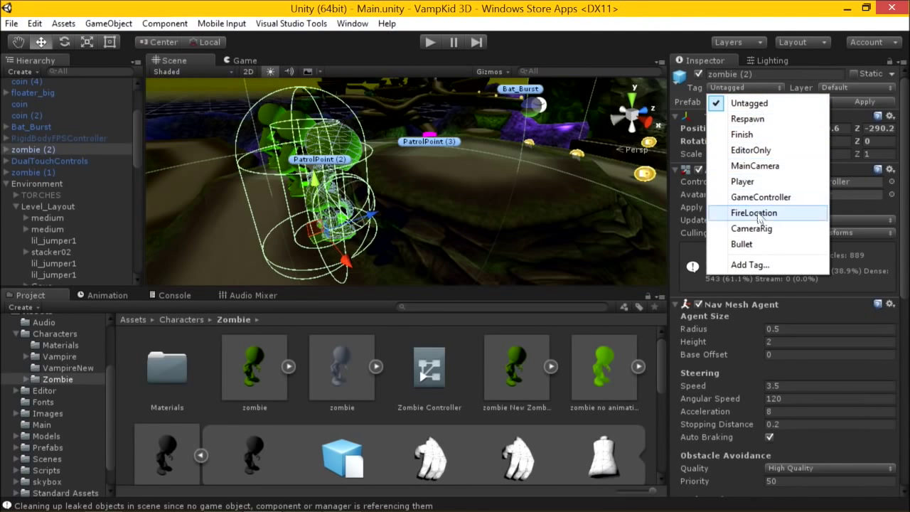
Add a new SuperZombie tag in Tags & Layers, then reopen zombie (2)'s Tag list.
click(765, 265)
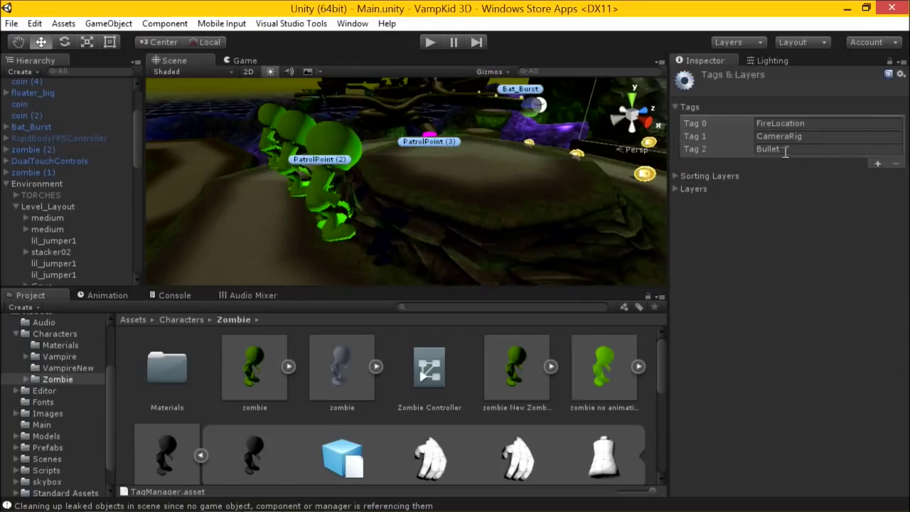
click(876, 164)
click(845, 164)
text(Supe)
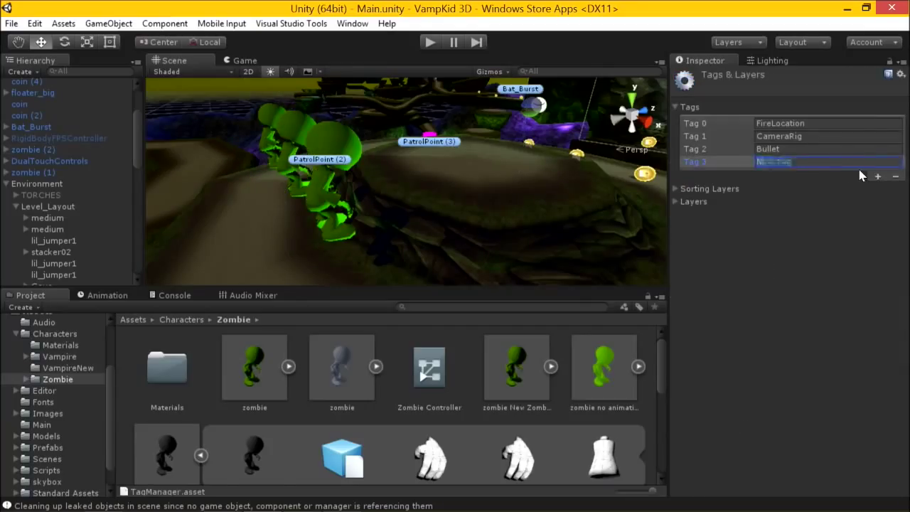
text(rZombie)
click(32, 150)
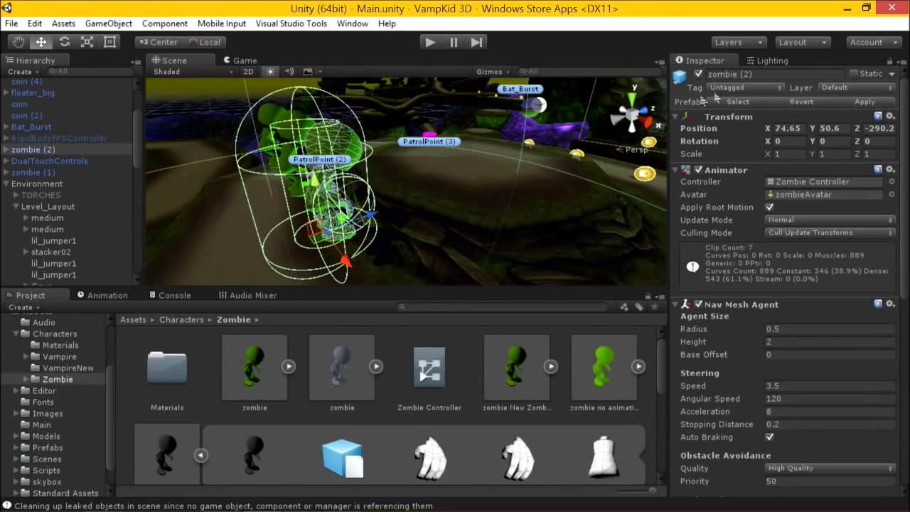
click(775, 89)
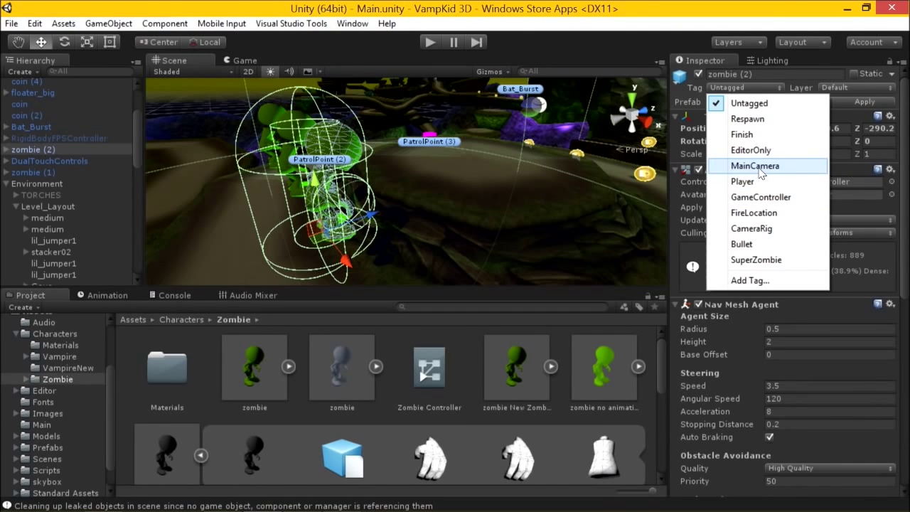
Look up the scene name Main No Coin in the PowerPoint notes and return to Unity.
key(alt+Tab)
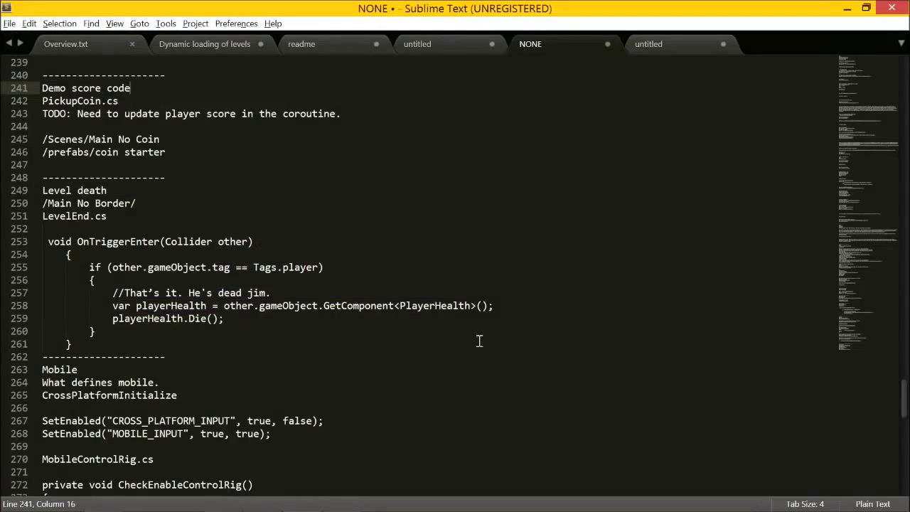
click(260, 242)
click(197, 114)
click(146, 97)
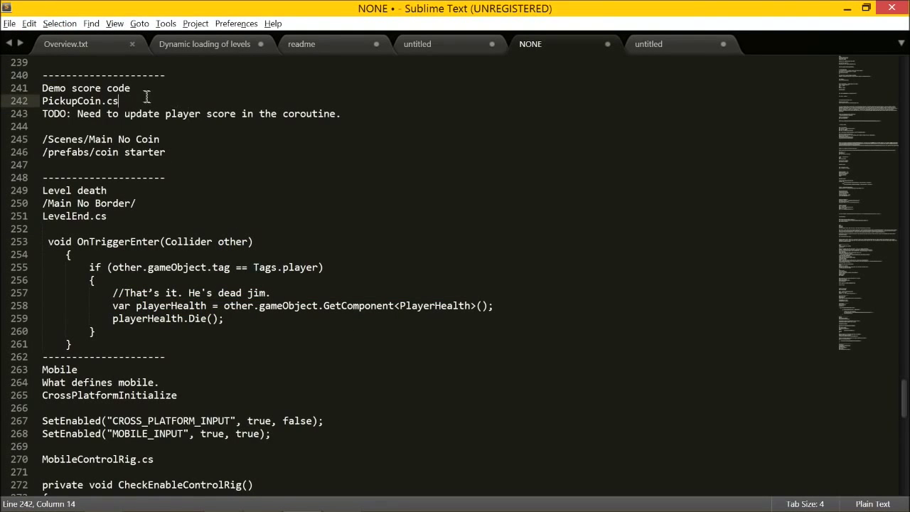
drag(188, 139, 89, 140)
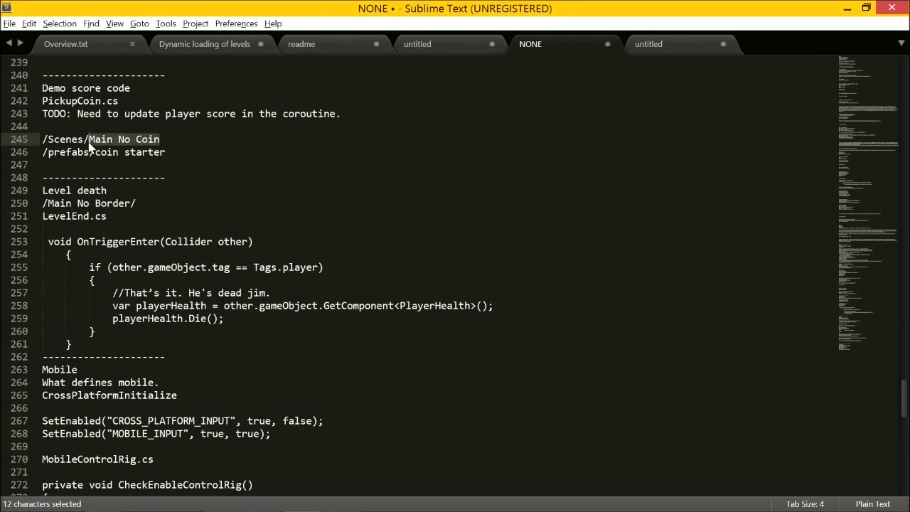
key(alt+Tab)
key(alt+Tab)
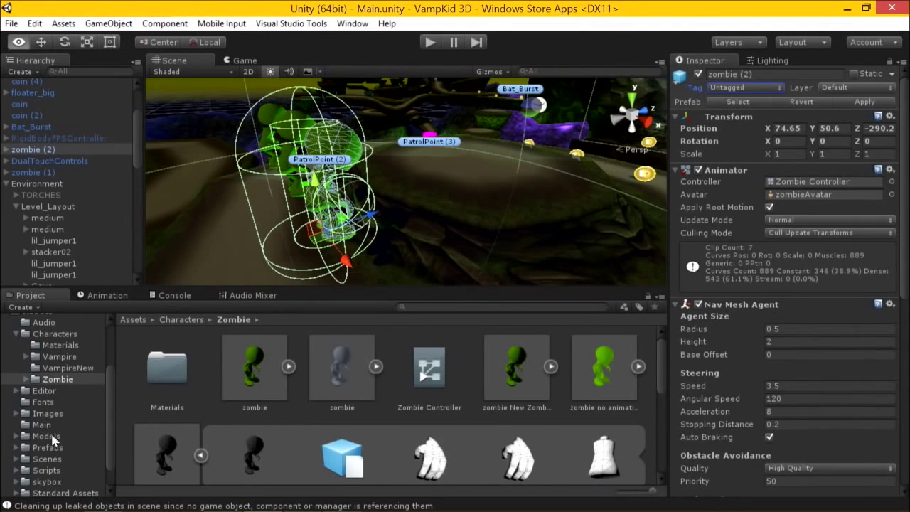
Open Main No Coin from the Scenes folder and do a short Play test run.
click(46, 459)
double_click(604, 368)
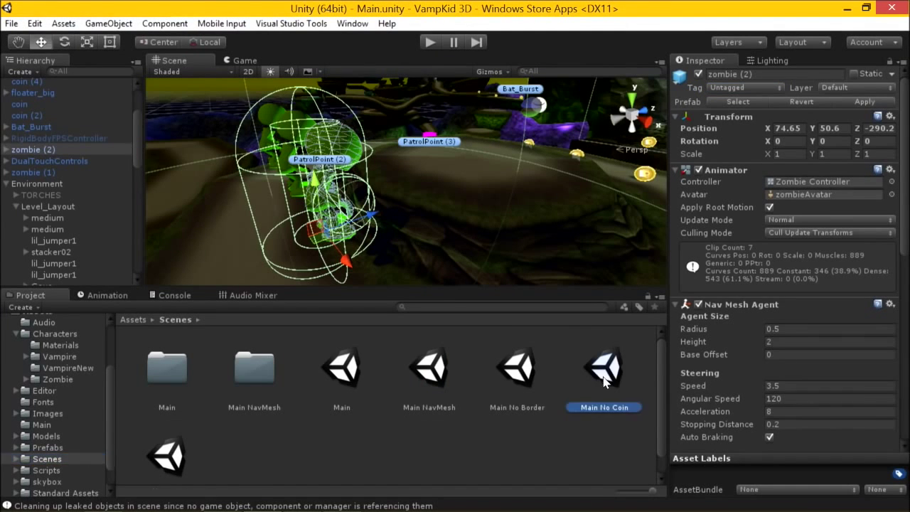
middle_drag(513, 225, 421, 225)
scroll(427, 231, down, 3)
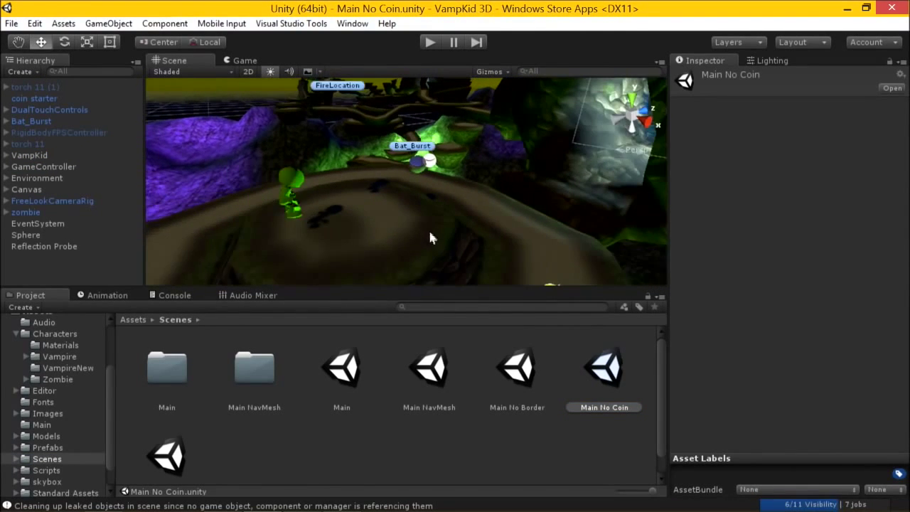
click(427, 42)
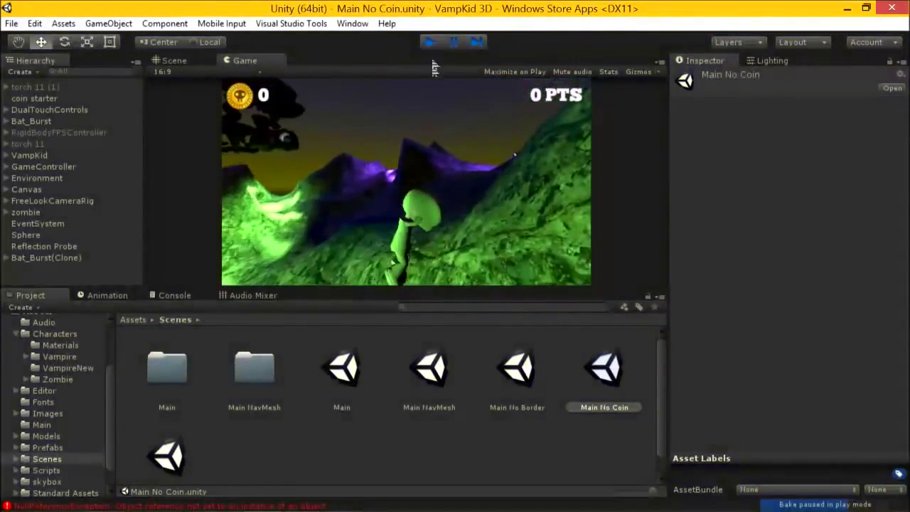
click(430, 42)
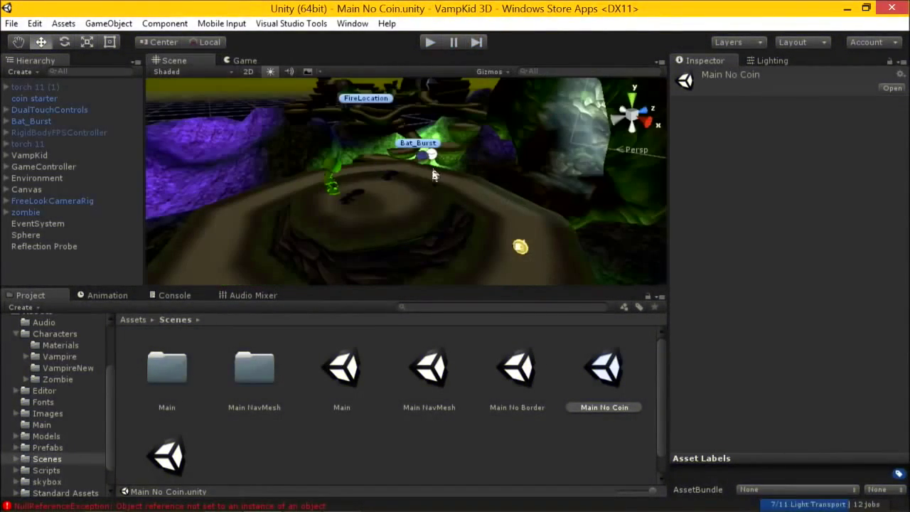
click(522, 247)
Select the coin starter object and scroll through its components in the Inspector.
click(521, 247)
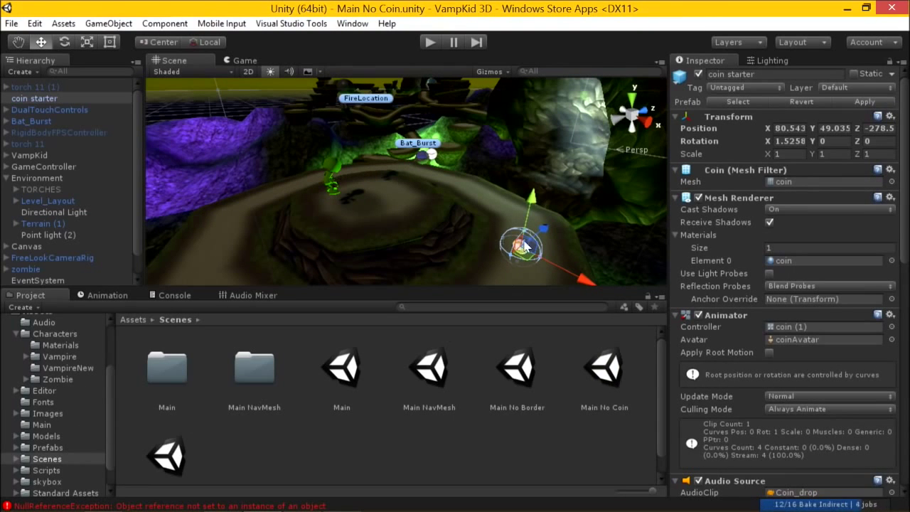
scroll(553, 205, down, 3)
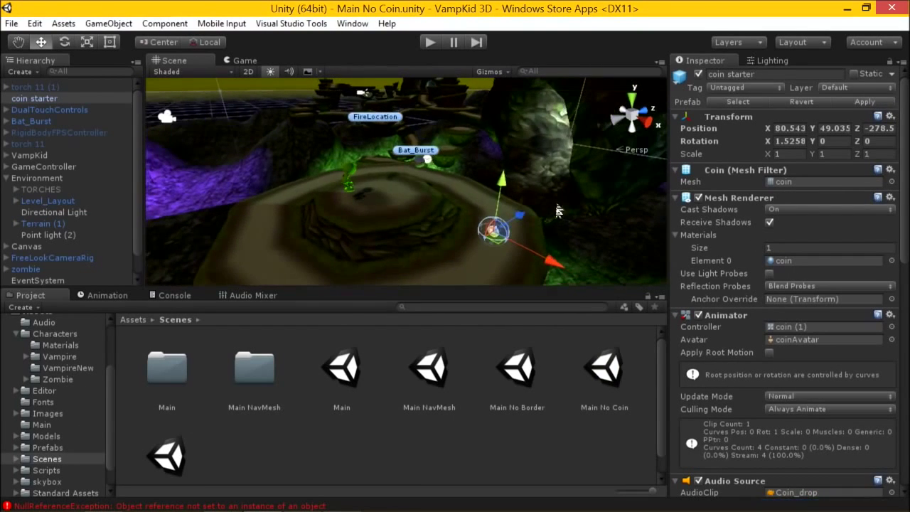
scroll(750, 275, down, 4)
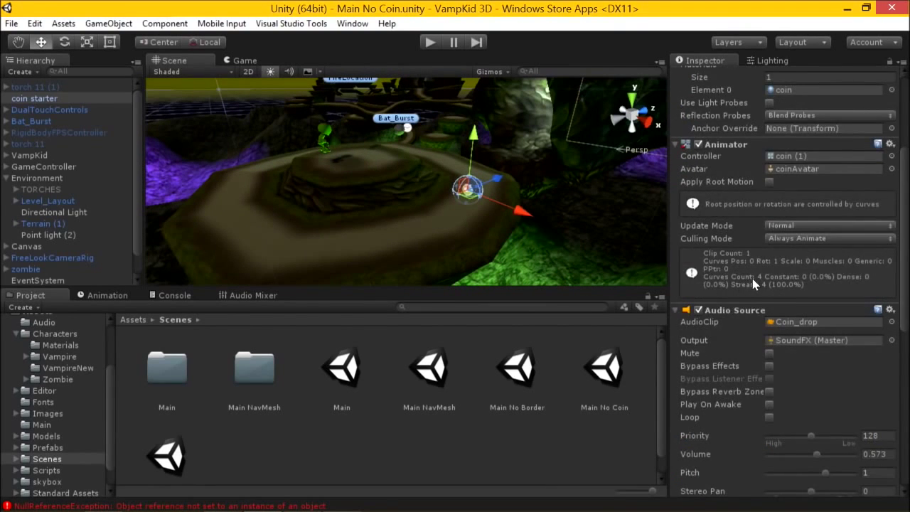
scroll(751, 277, up, 3)
scroll(766, 226, down, 1)
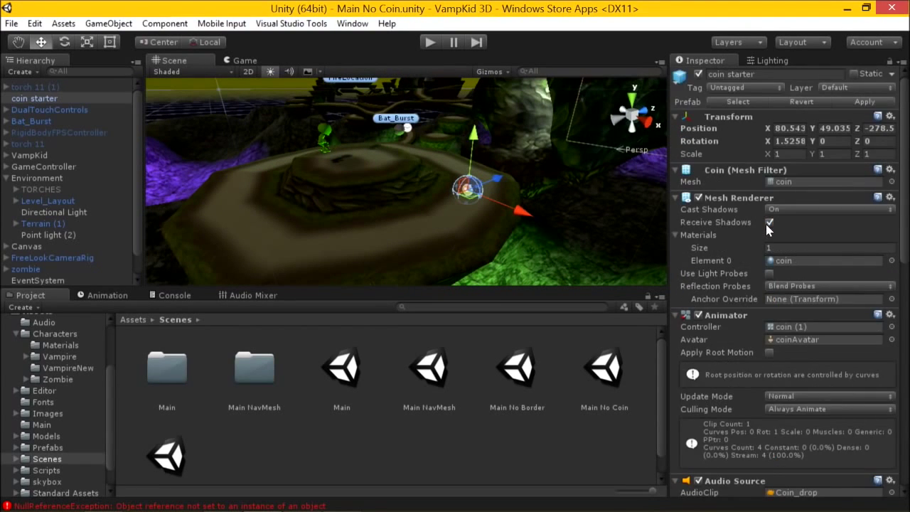
scroll(766, 226, down, 10)
scroll(766, 225, down, 3)
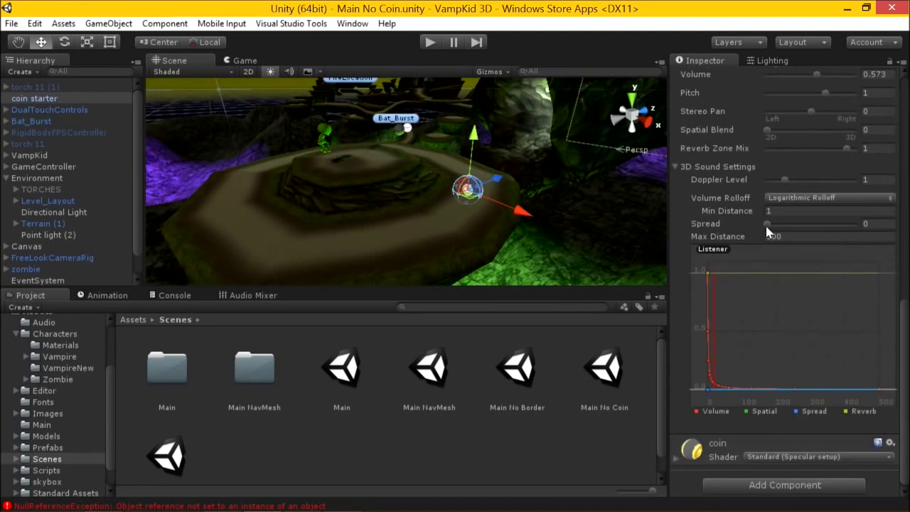
scroll(764, 226, up, 10)
scroll(767, 226, up, 2)
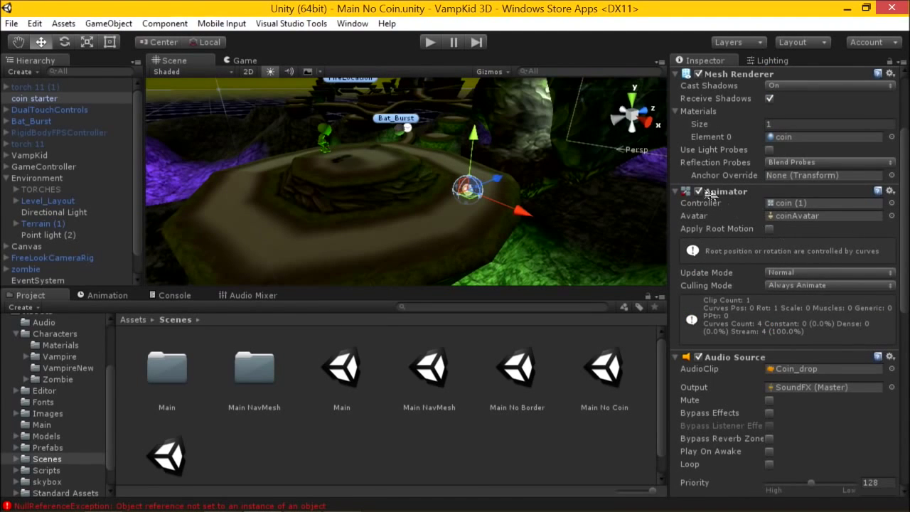
Collapse the Animator, Audio Source, Mesh Renderer and Mesh Filter components.
click(675, 191)
click(676, 205)
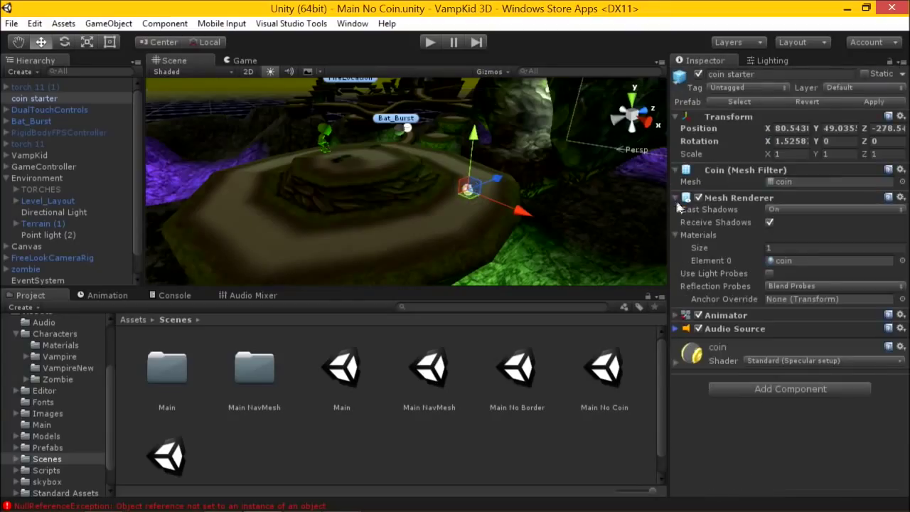
click(675, 198)
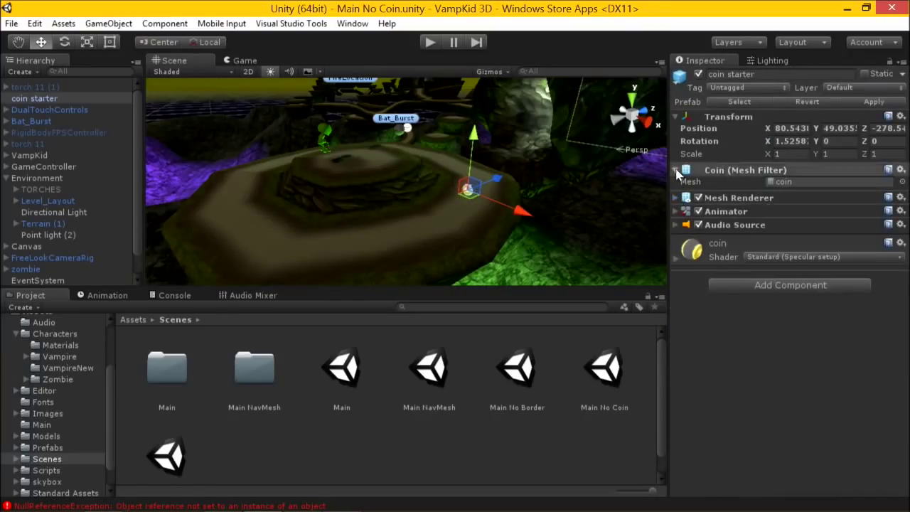
click(675, 170)
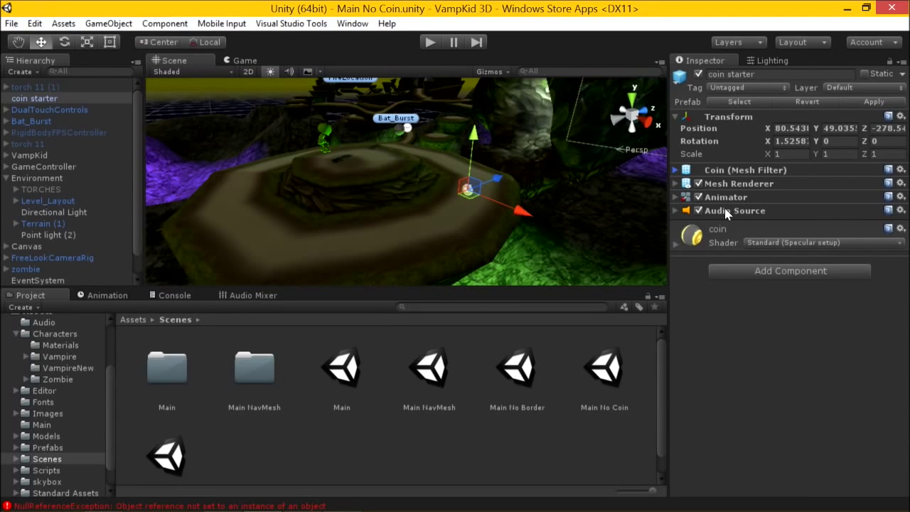
Create a 3D cube and move it beside and above the coin.
click(135, 26)
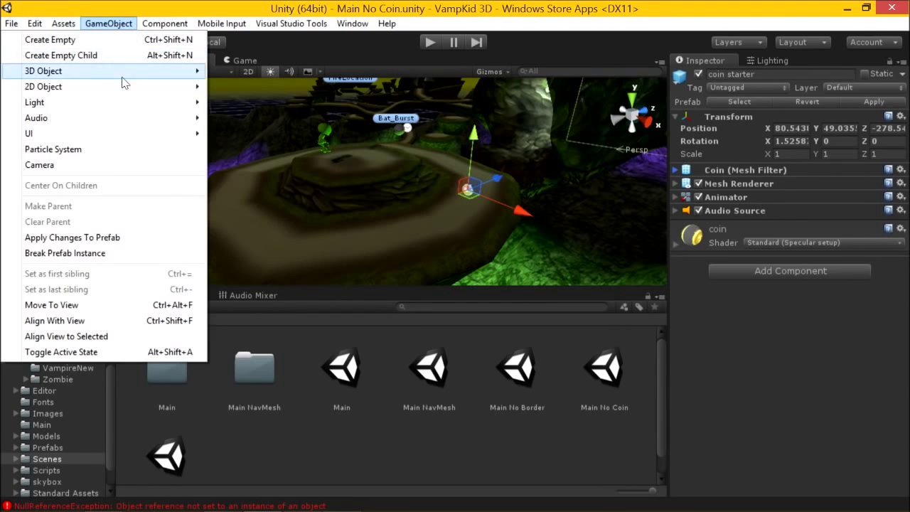
mouse_move(126, 84)
click(216, 71)
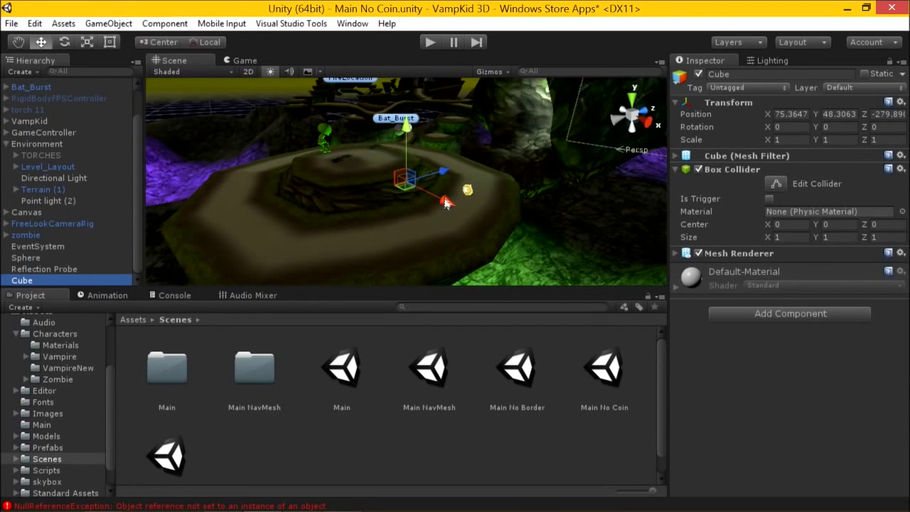
drag(445, 203, 494, 220)
drag(465, 169, 478, 118)
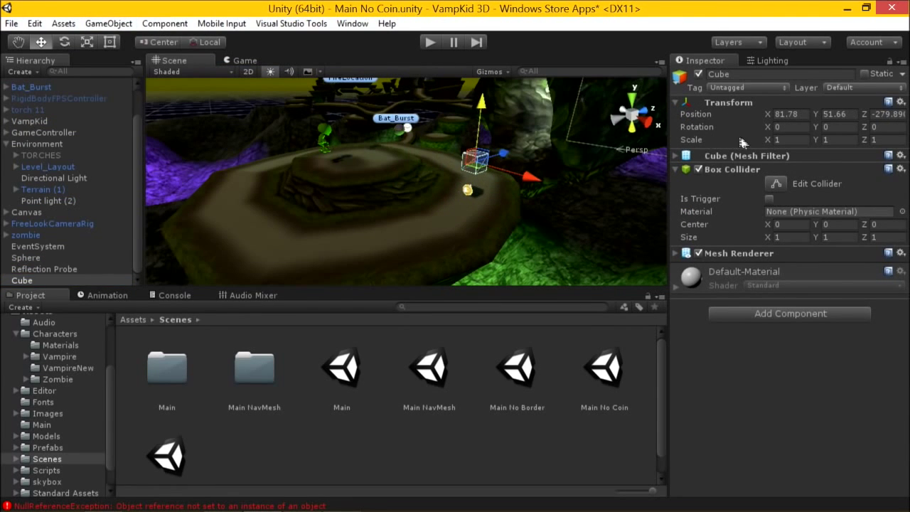
Scale the cube uniformly to about 3.1 and start playing the scene.
click(87, 42)
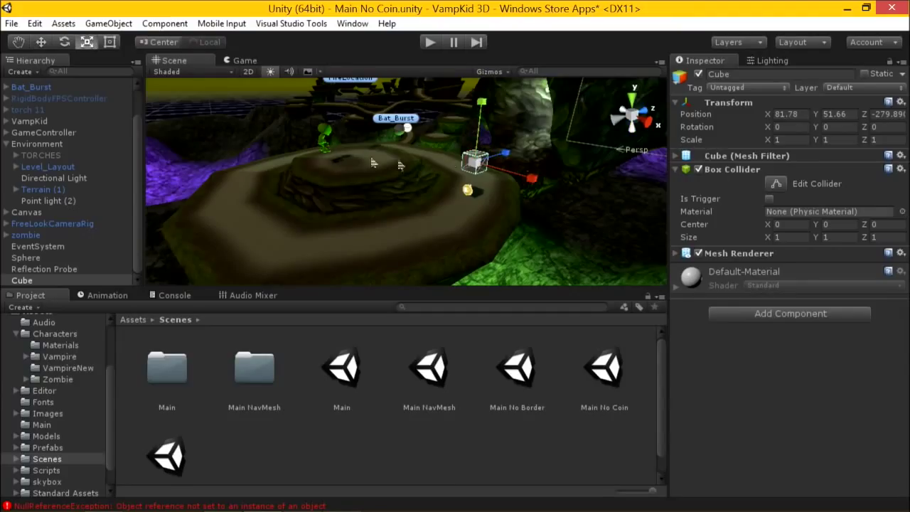
drag(469, 168, 484, 167)
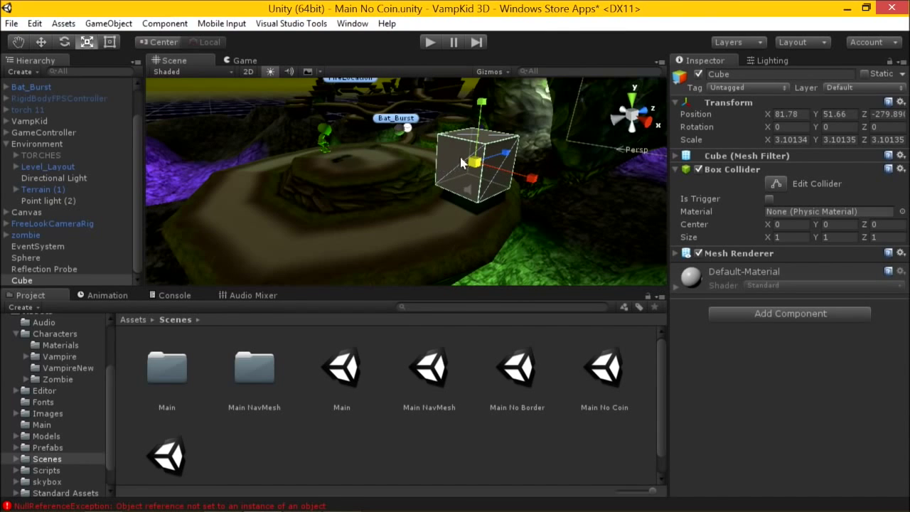
middle_drag(461, 162, 402, 156)
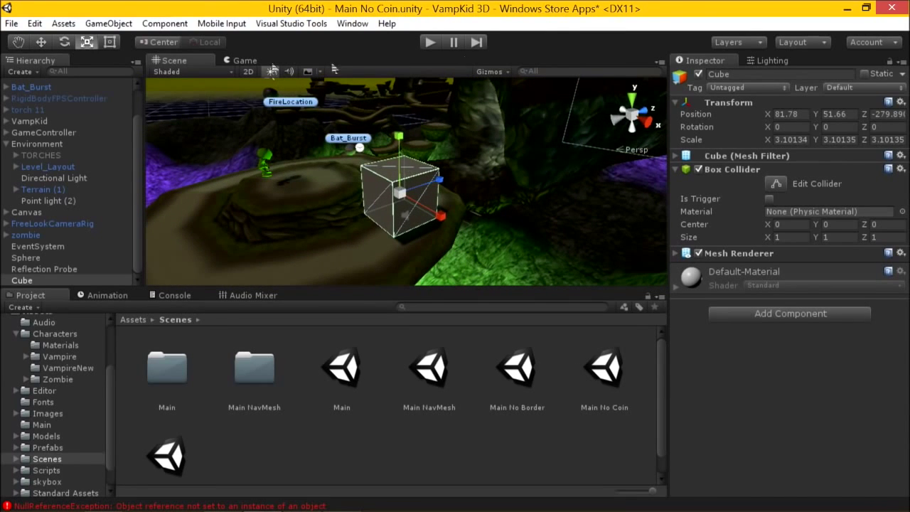
click(430, 43)
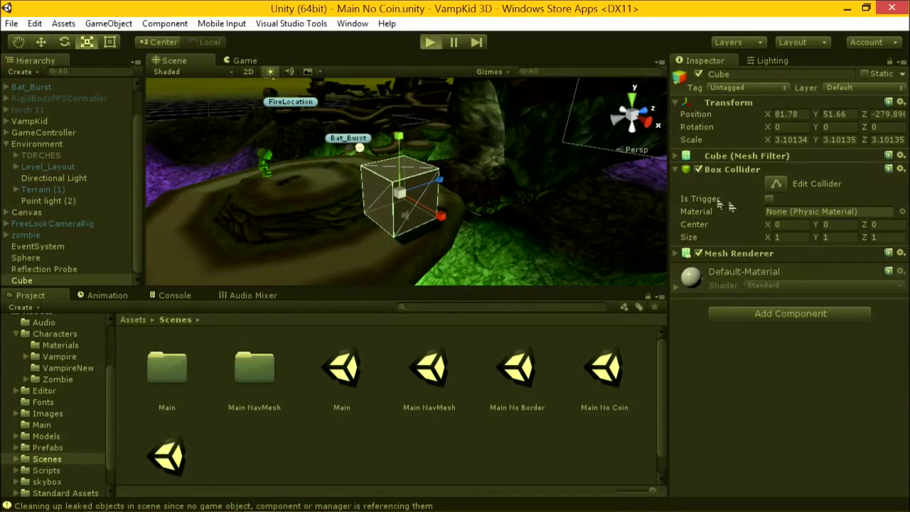